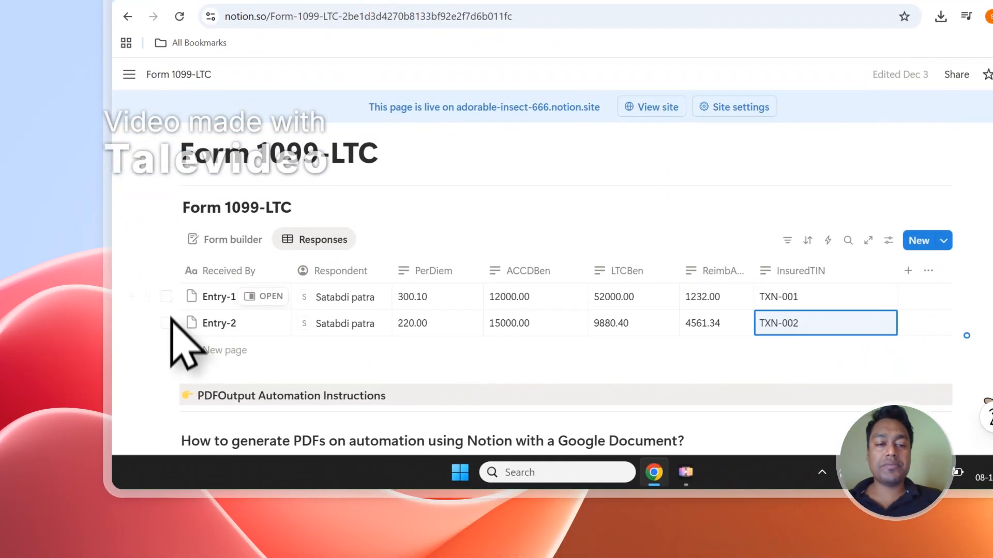
Select the Entry-1 and Entry-2 rows in the Form 1099-LTC responses, and clear the selection
click(168, 294)
click(166, 320)
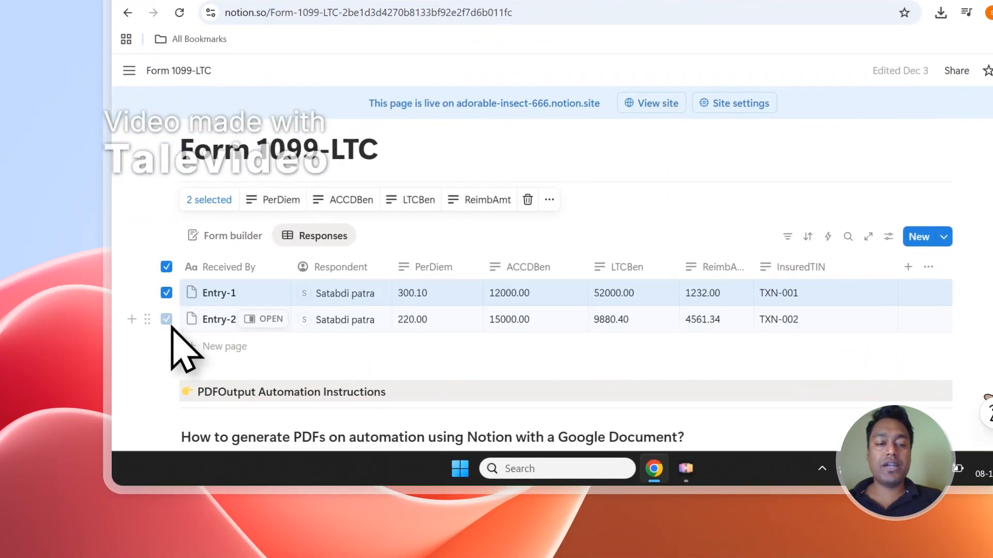
click(166, 267)
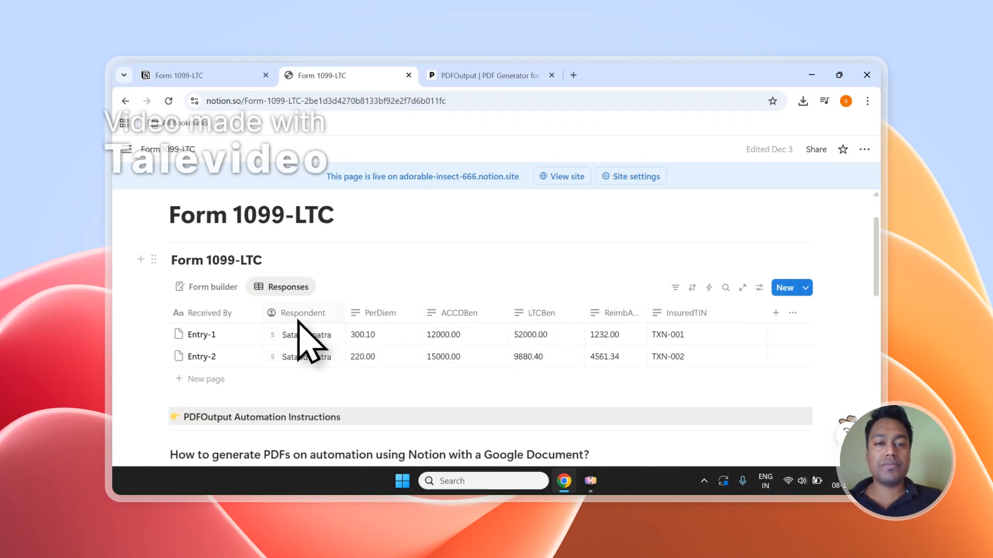
Switch to the PDFOutput home page and highlight PDFs, Google Docs and Notion Database in its headline
click(483, 75)
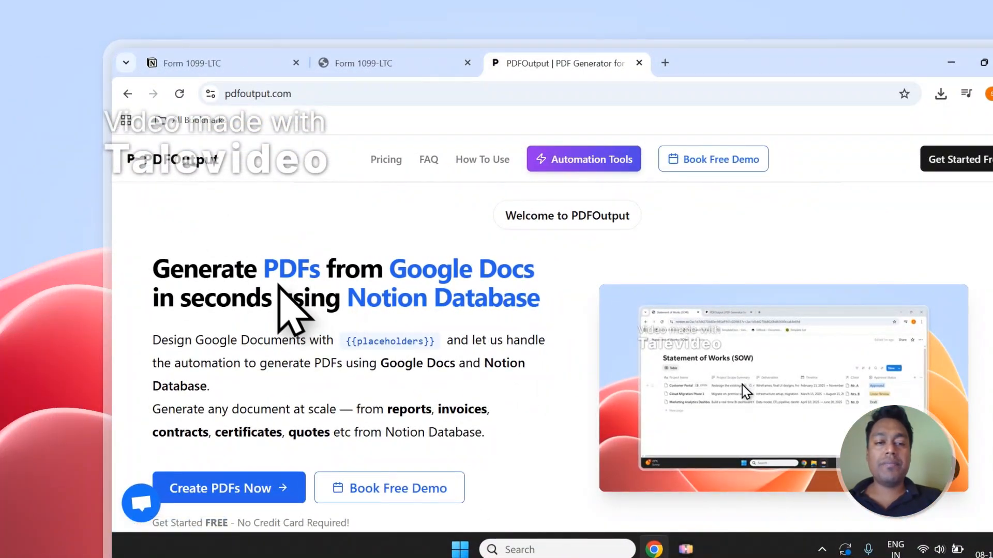
drag(266, 272, 309, 275)
click(403, 272)
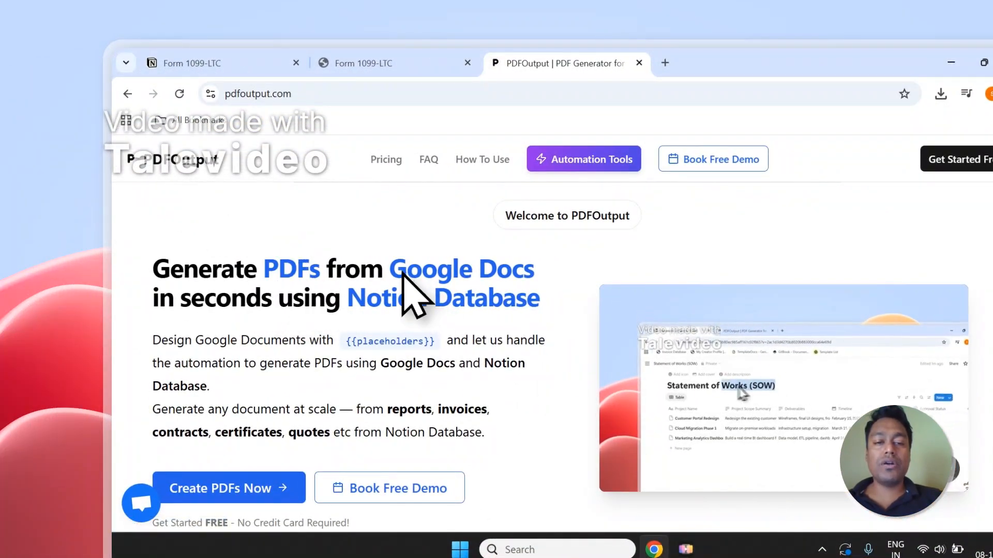
drag(402, 274, 532, 280)
drag(347, 299, 538, 306)
Return to the Form 1099-LTC page in Notion and mark both response entries
click(398, 63)
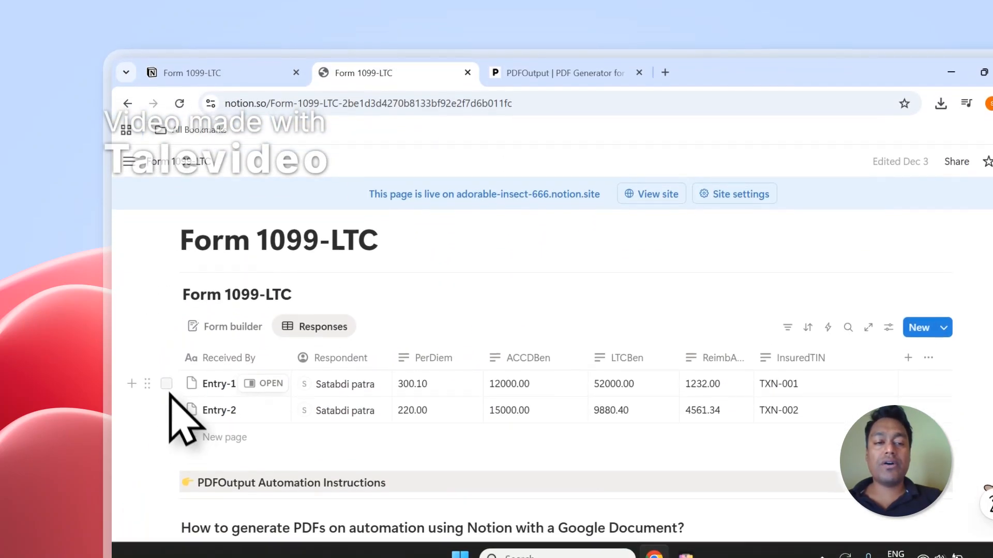
click(166, 383)
click(166, 410)
Switch back to the PDFOutput home page, highlight Google Docs in the headline and review the introduction
click(537, 71)
click(398, 283)
drag(397, 279, 548, 274)
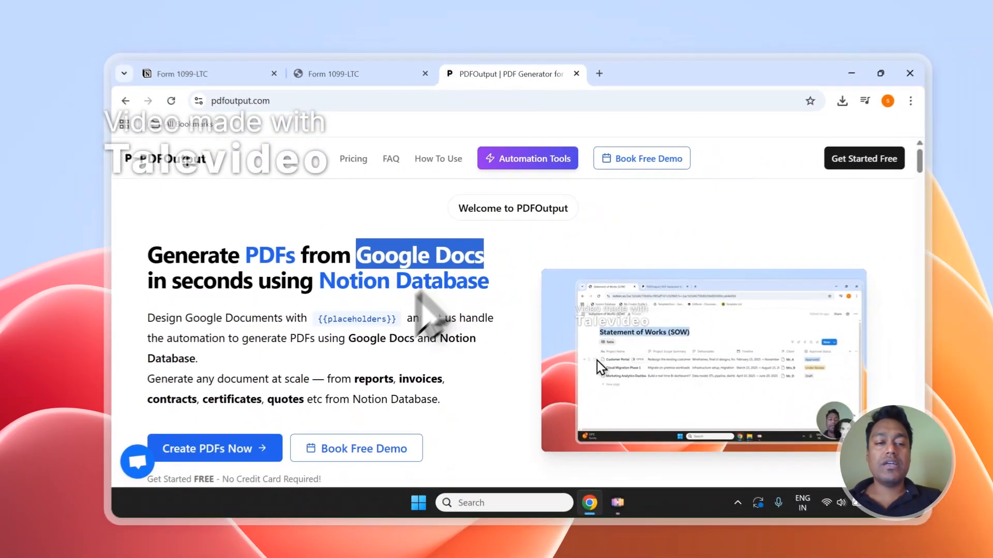
scroll(434, 362, down, 2)
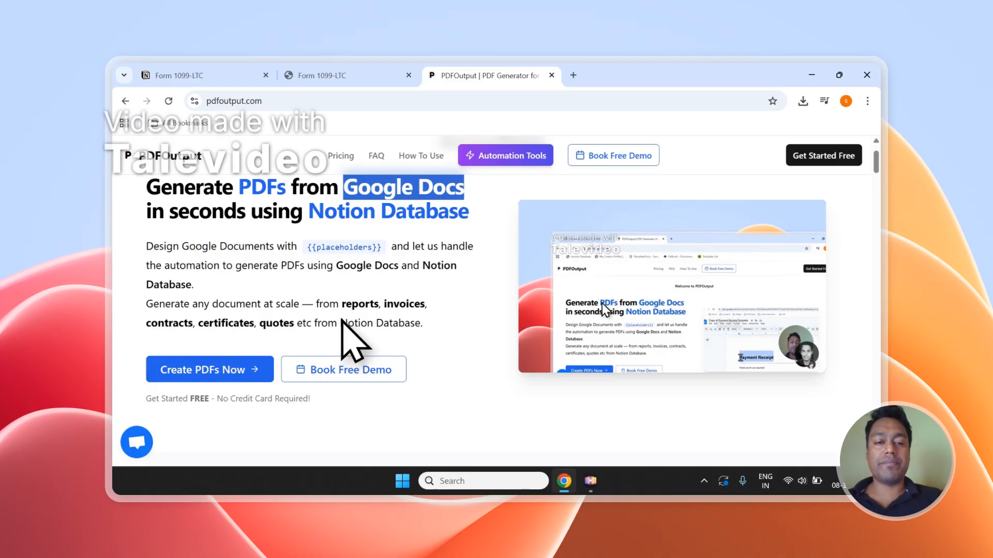
scroll(345, 321, up, 2)
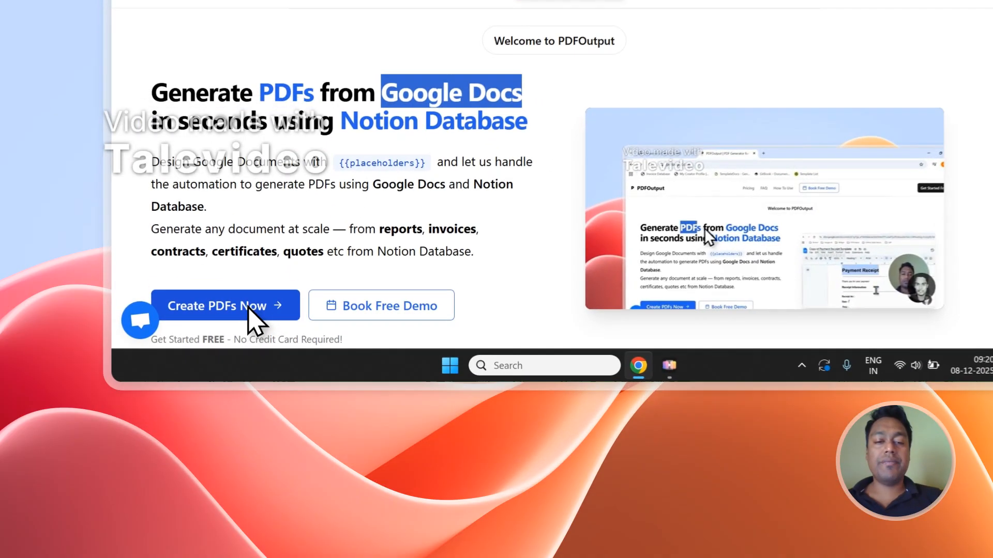
Start creating PDFs in PDFOutput by signing in with the Google account and granting the requested access
click(238, 429)
click(443, 202)
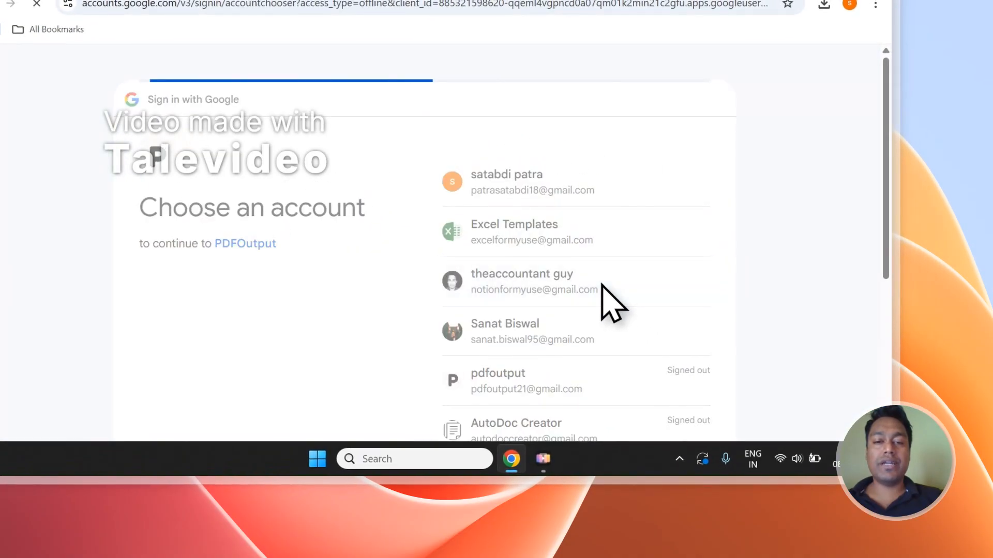
click(602, 285)
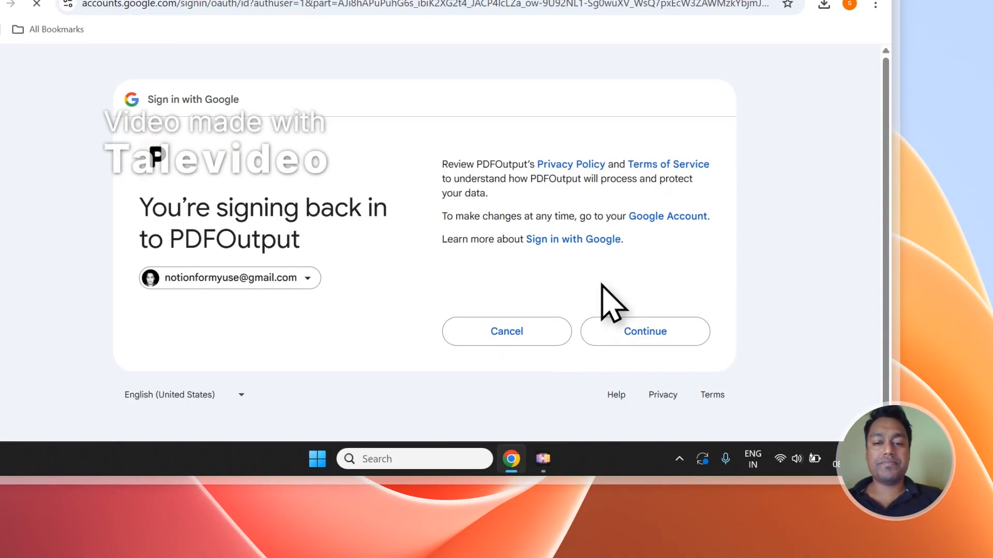
click(614, 325)
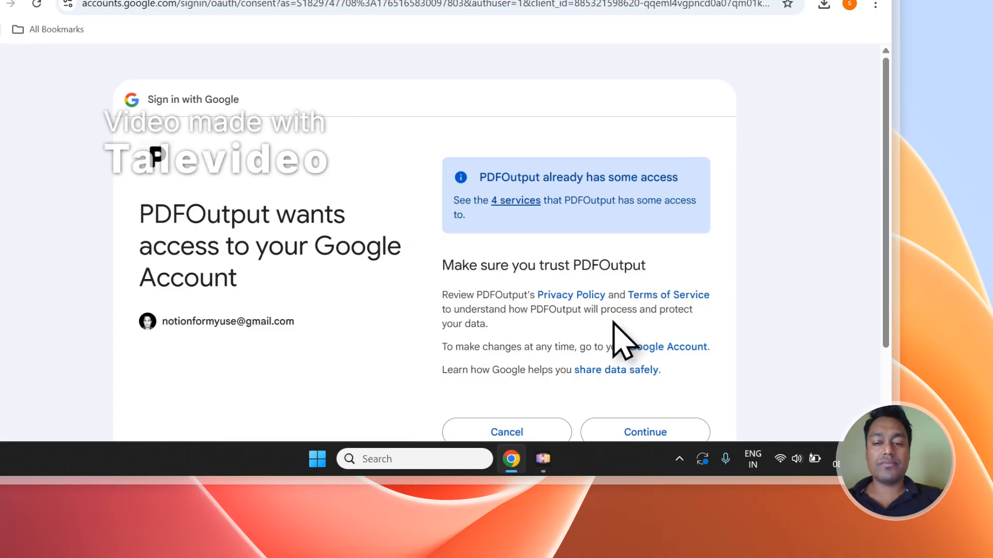
click(624, 420)
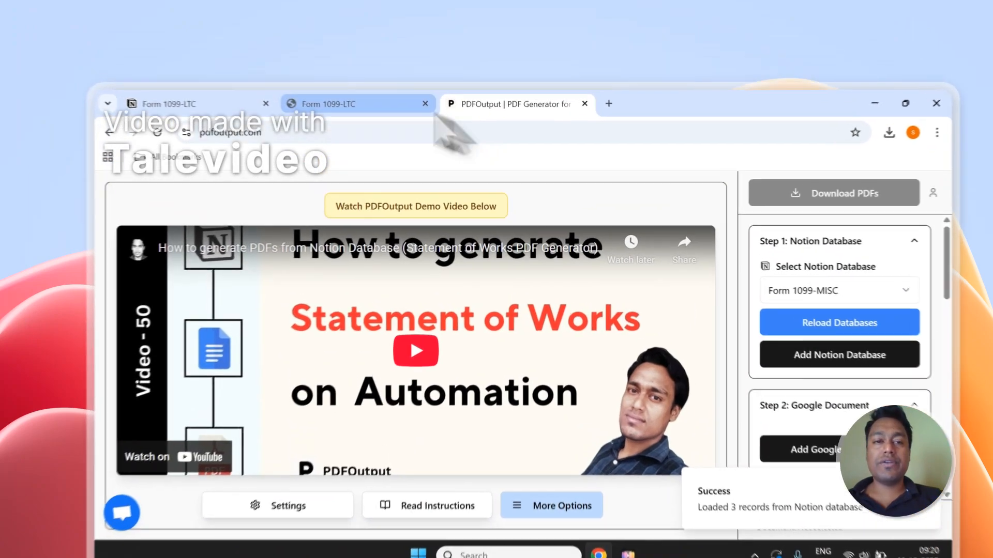
Check the Form 1099-LTC database in Notion and return to the PDFOutput workspace
click(362, 75)
click(368, 307)
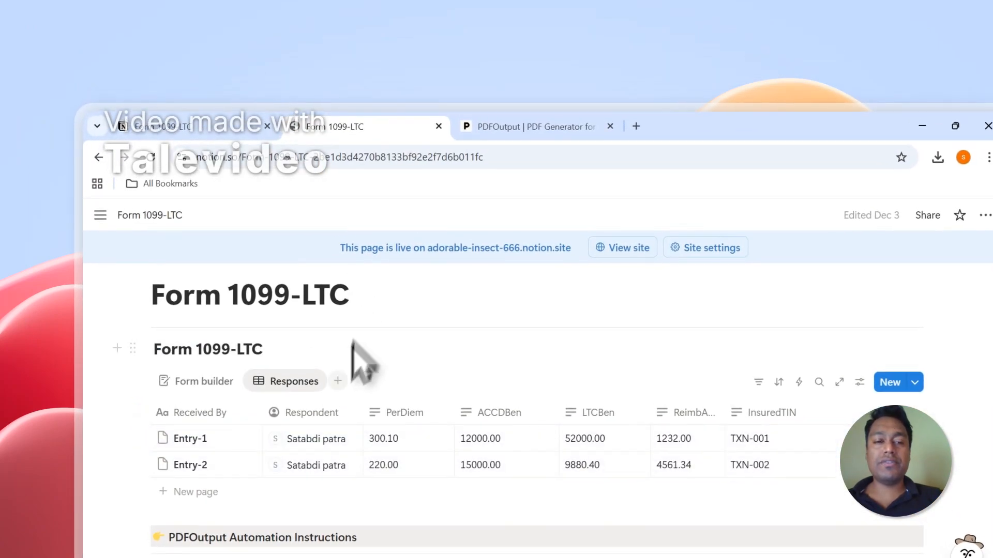
scroll(348, 392, up, 2)
click(512, 127)
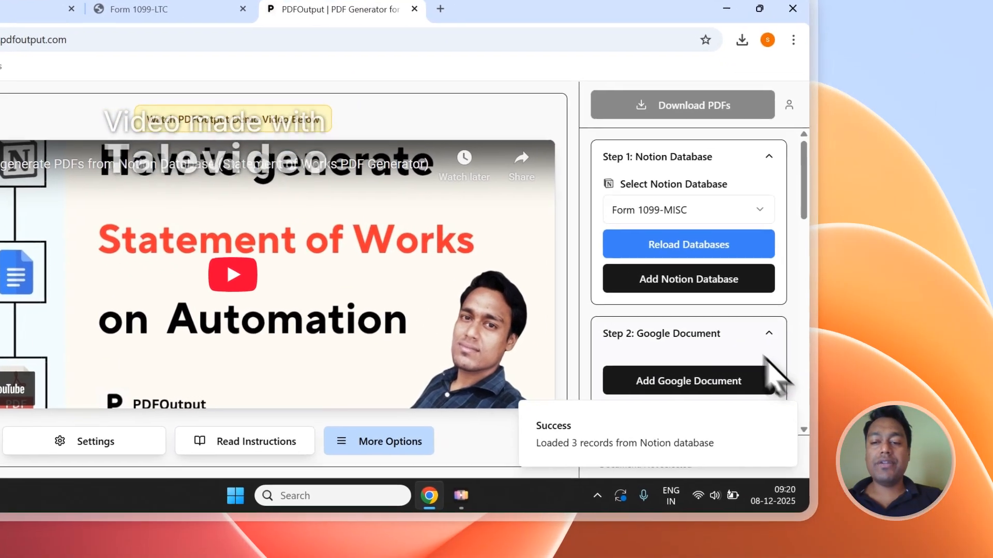
Examine the PDFOutput setup steps for the Google document, field mapping and database properties
scroll(894, 434, down, 3)
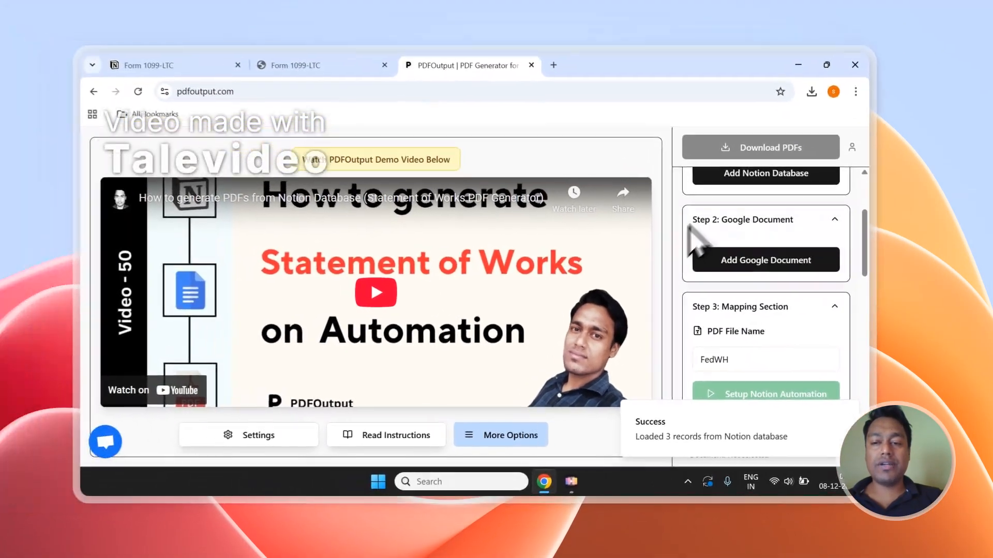
scroll(706, 219, down, 5)
scroll(822, 284, up, 1)
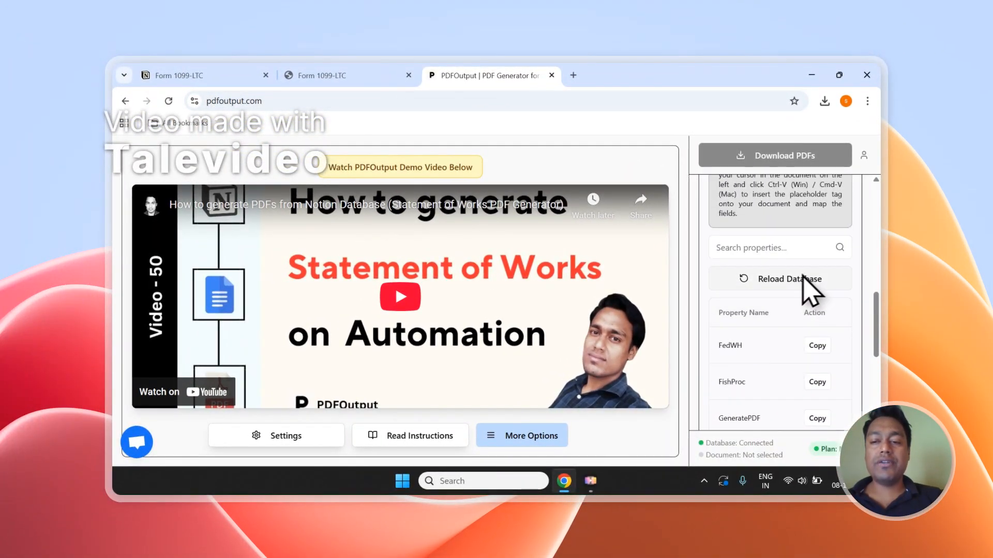
scroll(819, 297, down, 3)
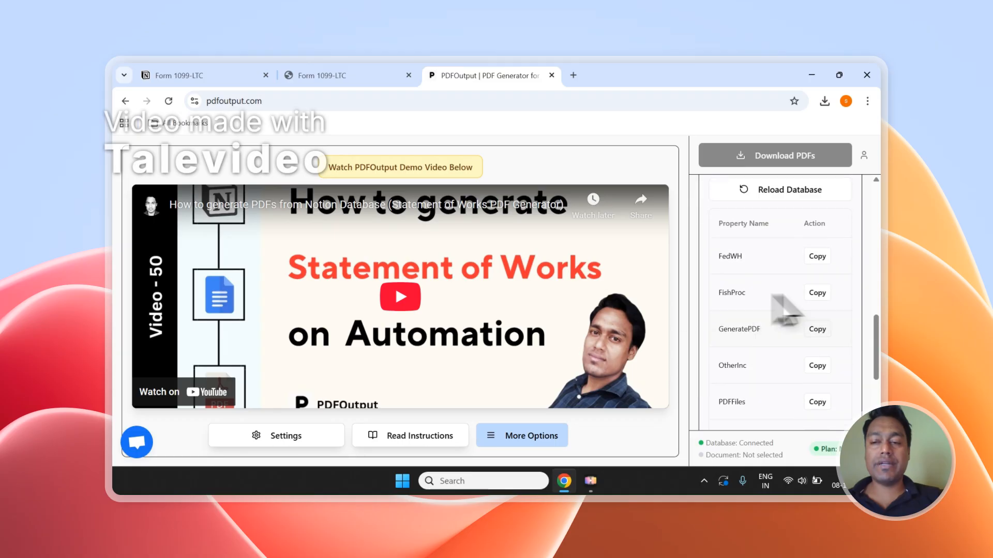
scroll(797, 308, up, 6)
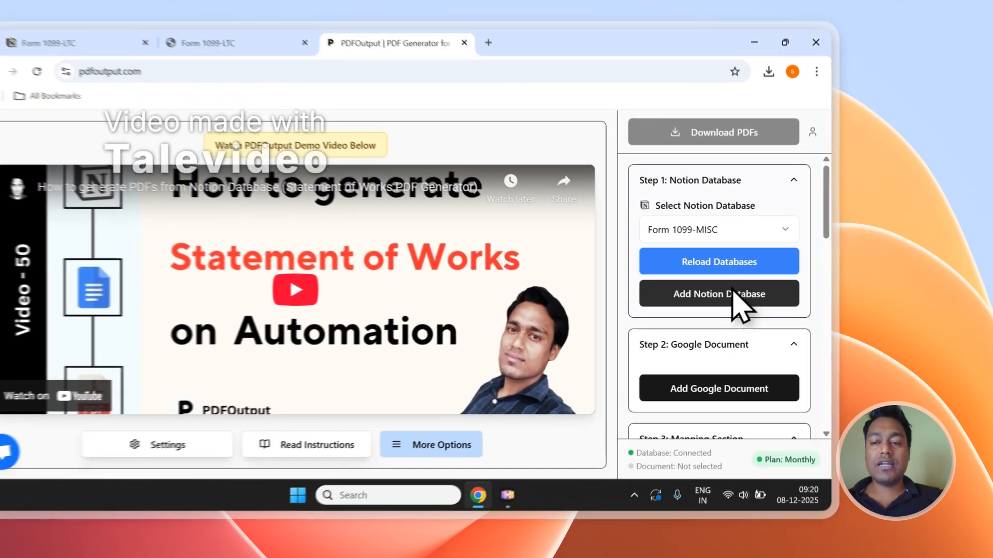
Start adding a Notion database in PDFOutput and copy the page title Form 1099-LTC from Notion
click(733, 290)
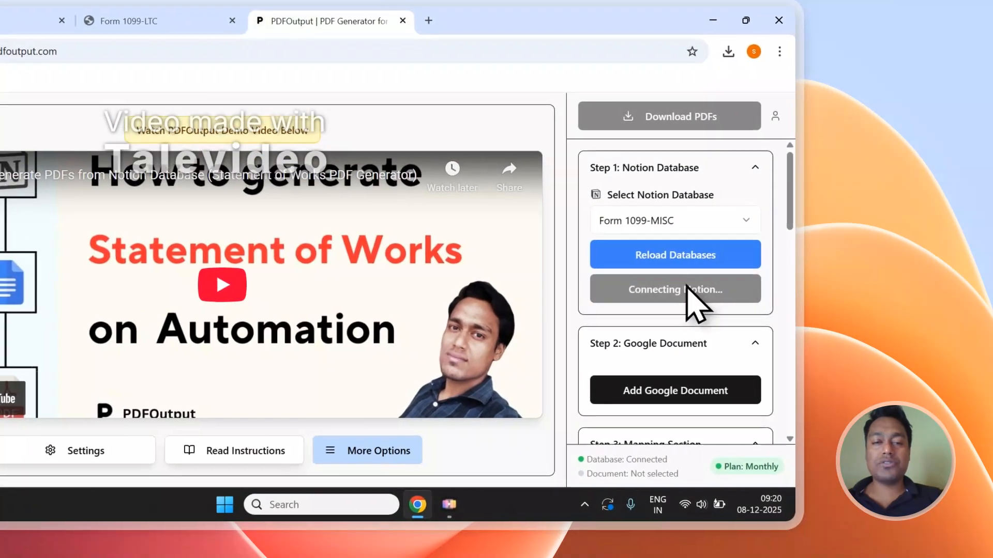
click(279, 43)
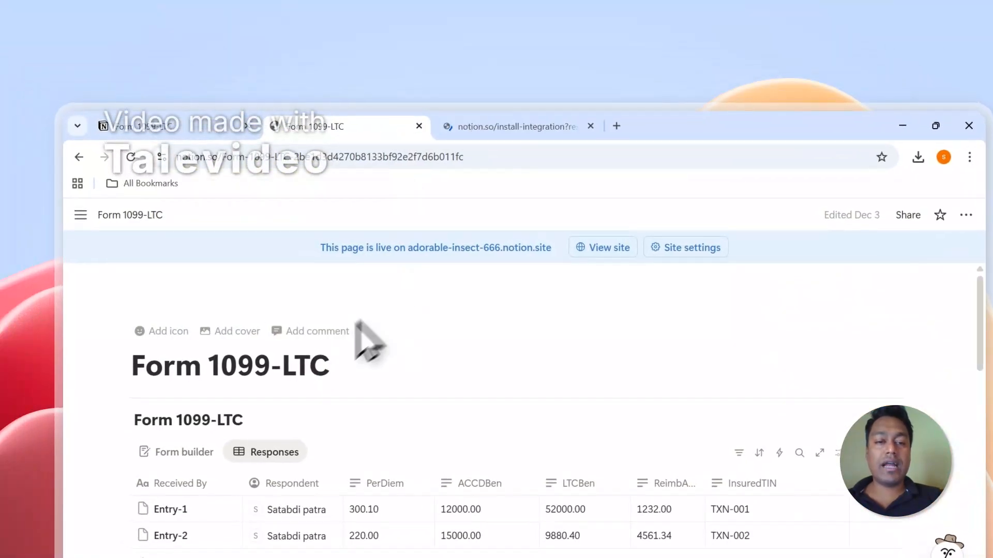
drag(331, 369, 126, 368)
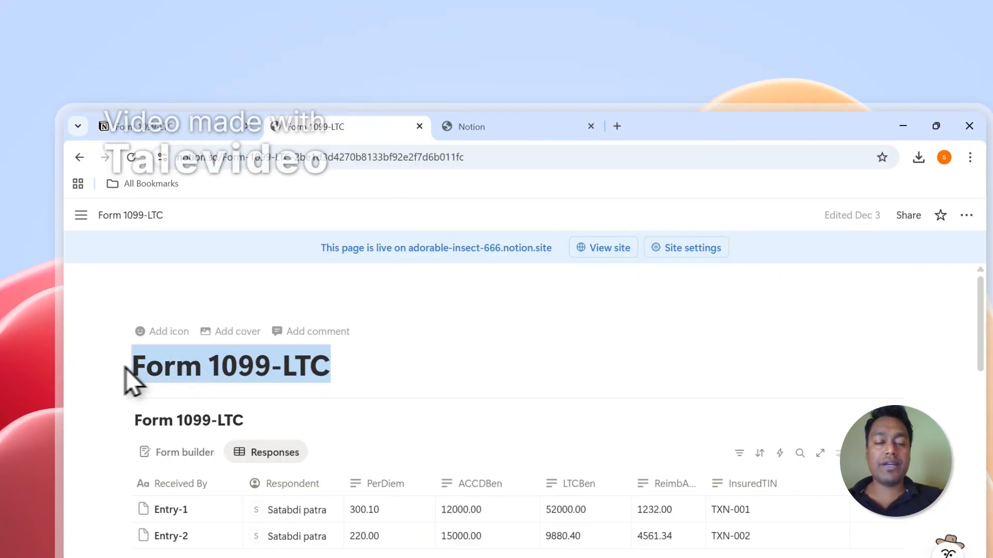
right_click(209, 370)
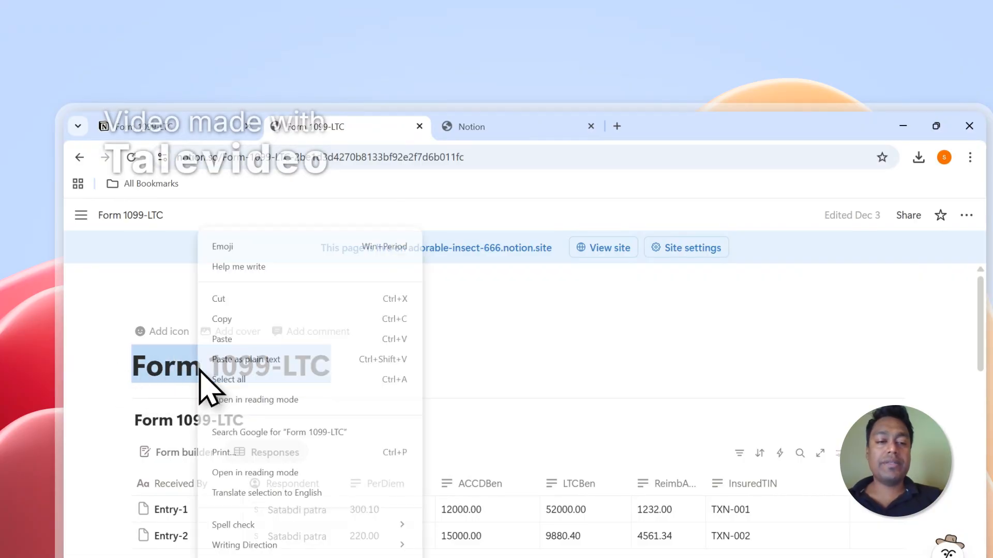
click(229, 327)
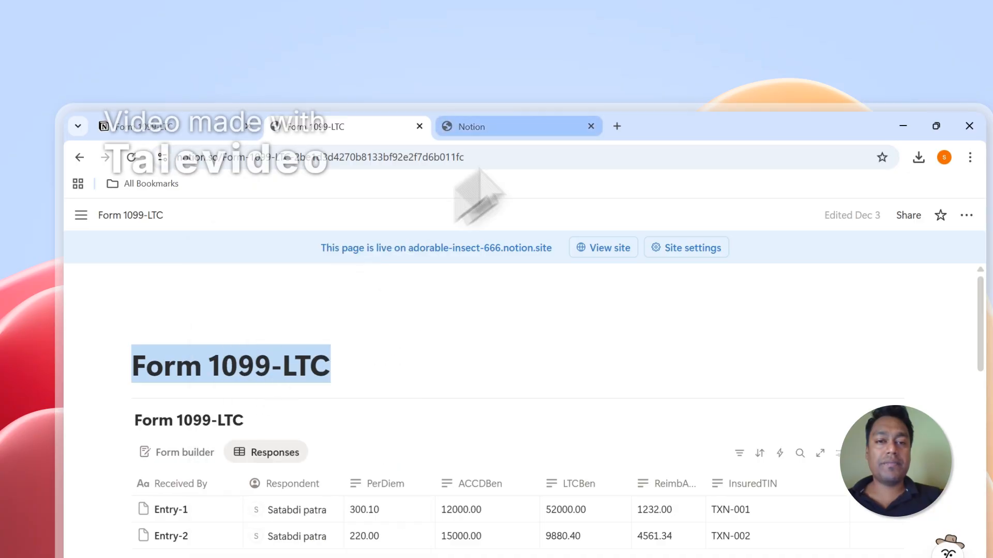
Continue to page selection in the Notion connection, search for Form 1099-LTC and select the top-level Form 1099-LTC page
click(569, 127)
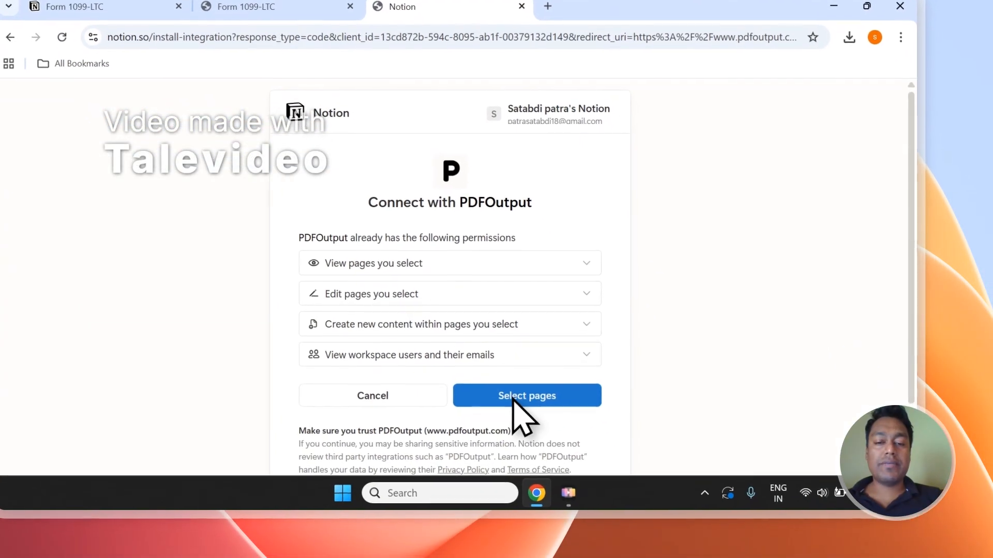
click(514, 398)
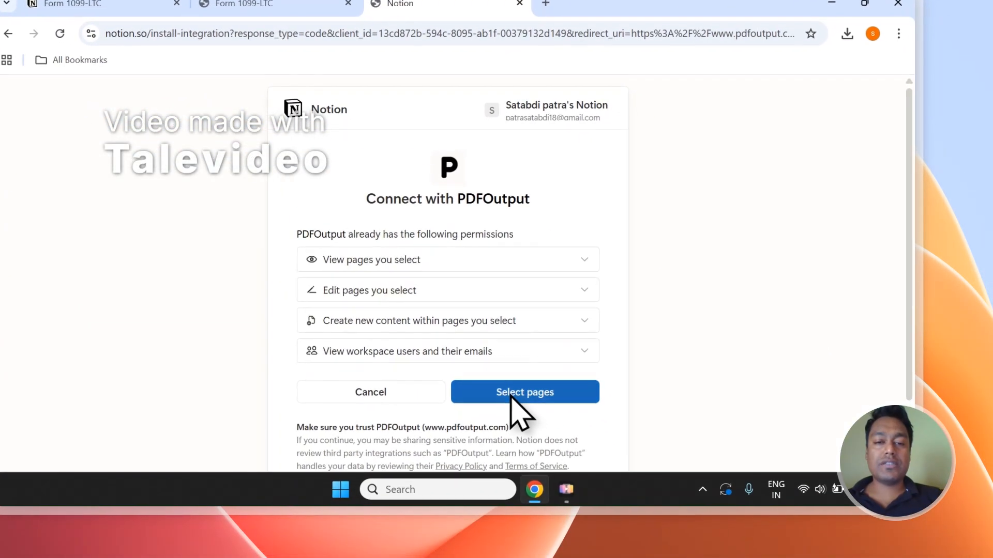
right_click(331, 221)
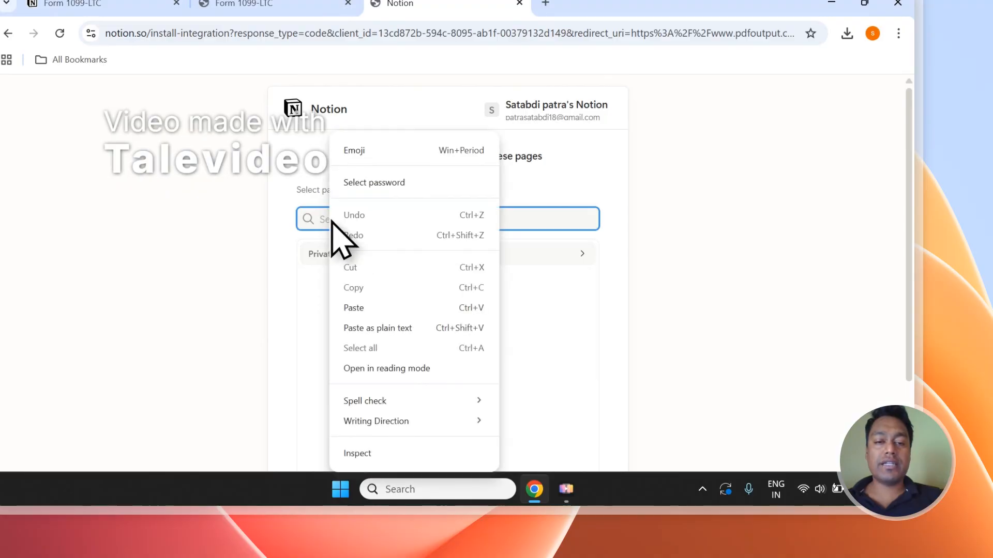
click(357, 324)
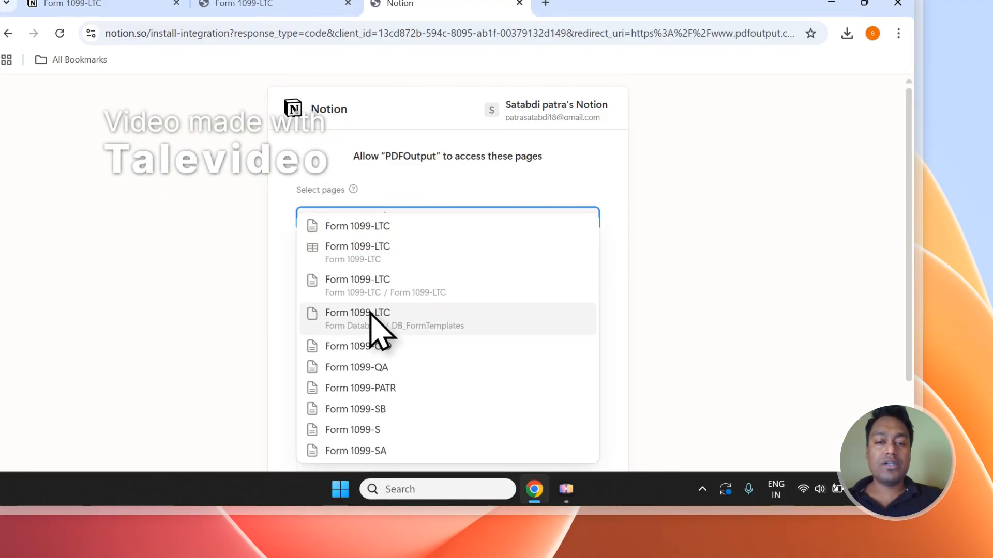
click(375, 231)
click(518, 181)
click(368, 262)
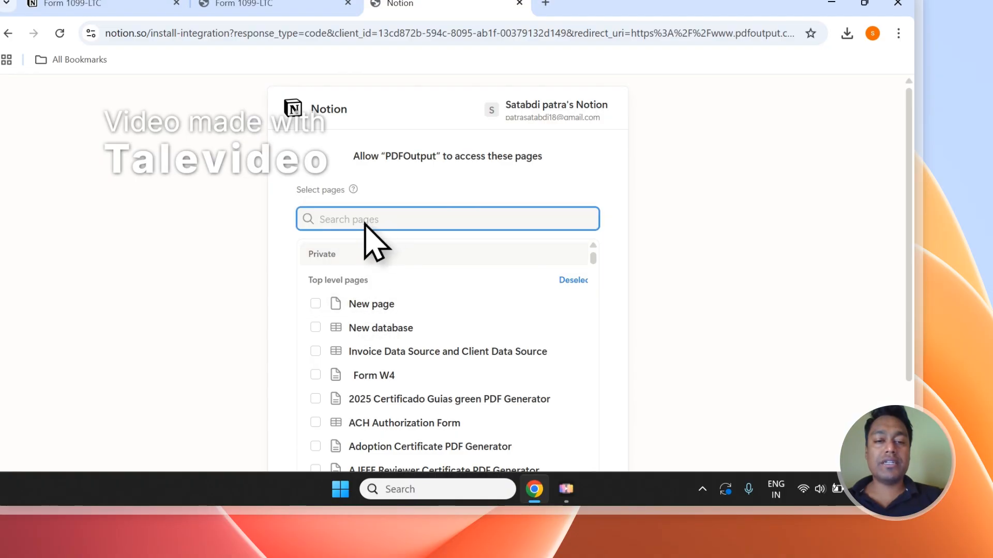
Review the page access list, check the Form 1099-LTC title in Notion and return to the access list
scroll(341, 224, down, 1)
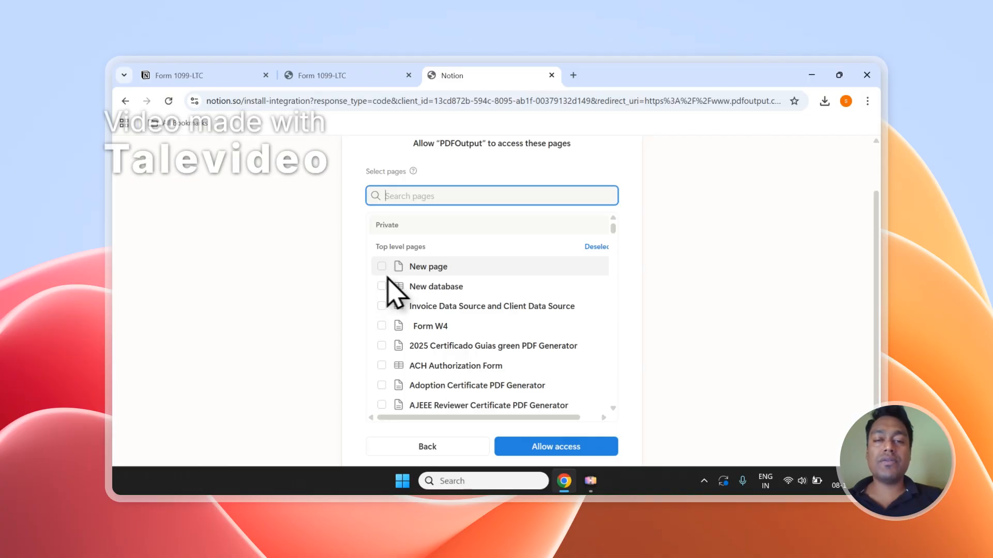
scroll(412, 281, up, 2)
click(343, 76)
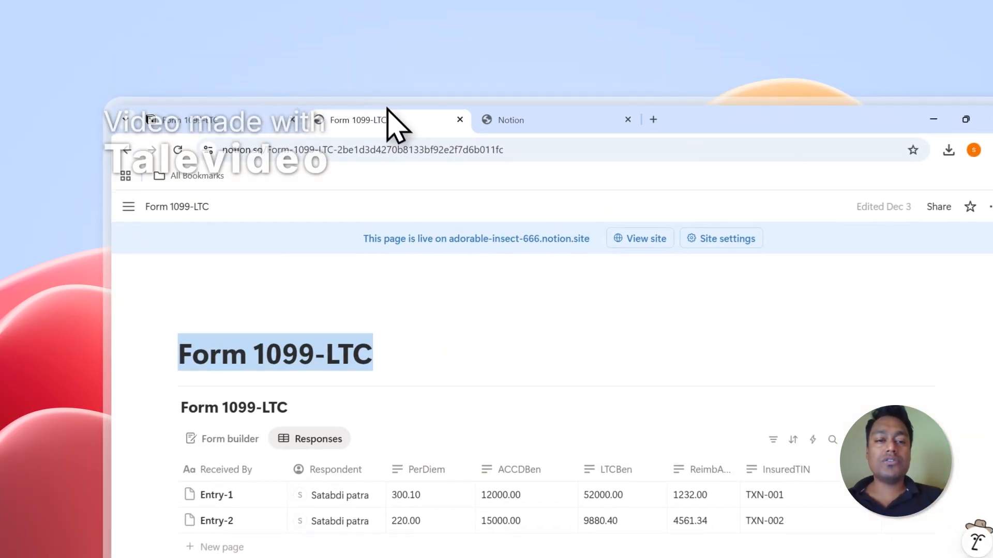
click(294, 283)
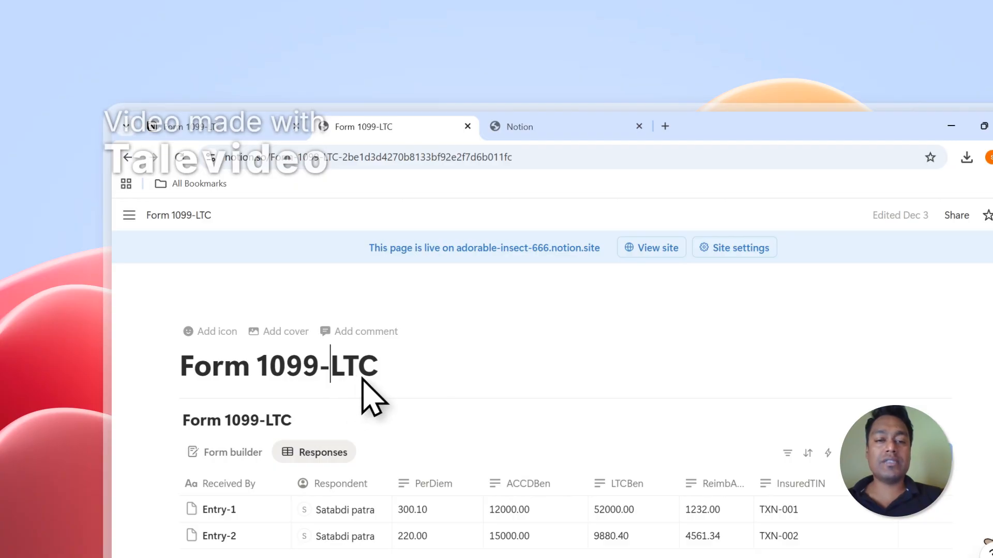
click(524, 119)
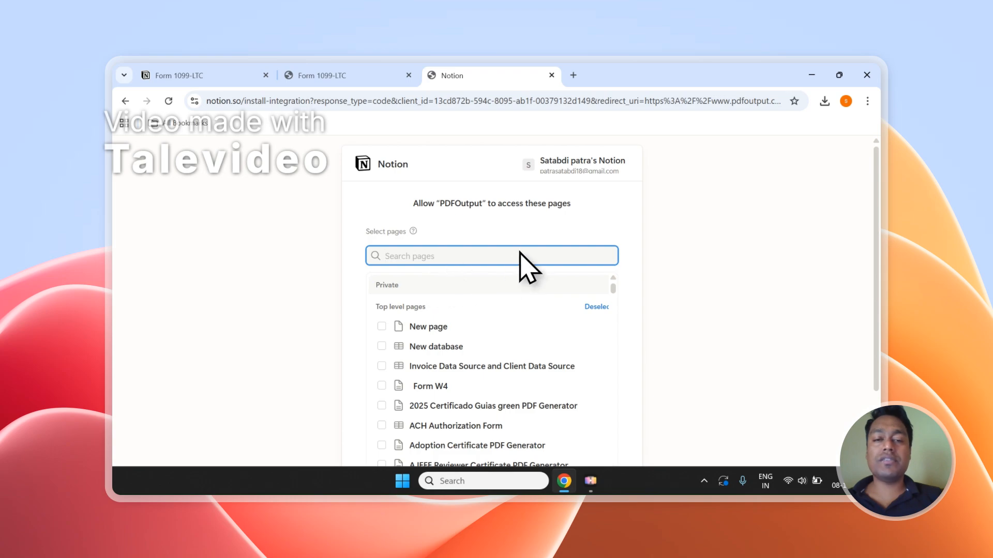
Allow PDFOutput access to the selected Notion pages and go back to the Form 1099-LTC page in Notion
scroll(525, 264, down, 3)
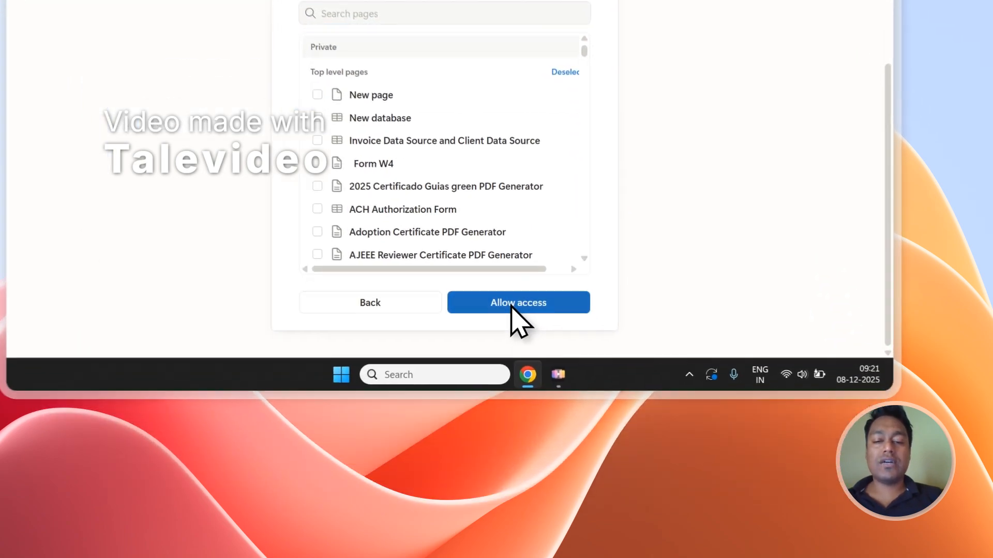
click(550, 420)
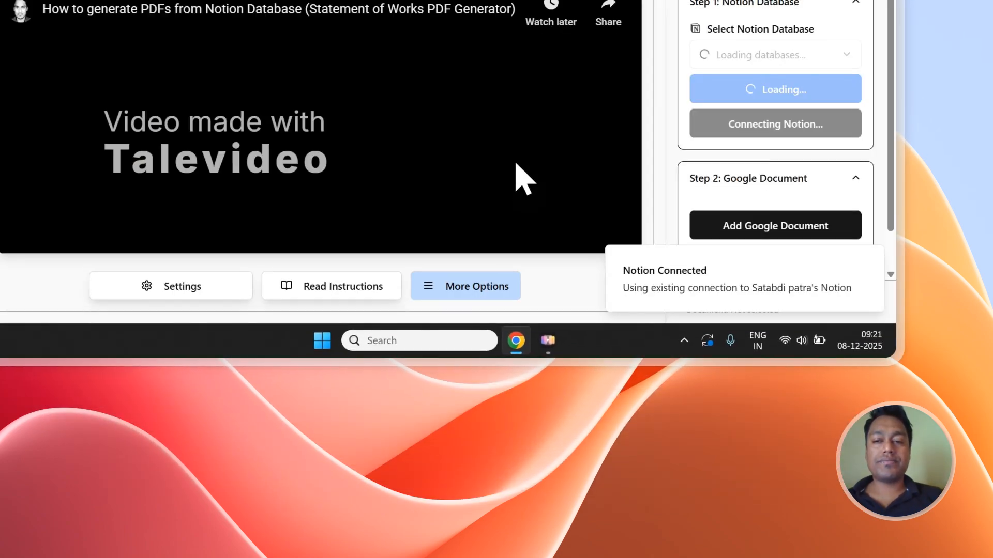
click(368, 57)
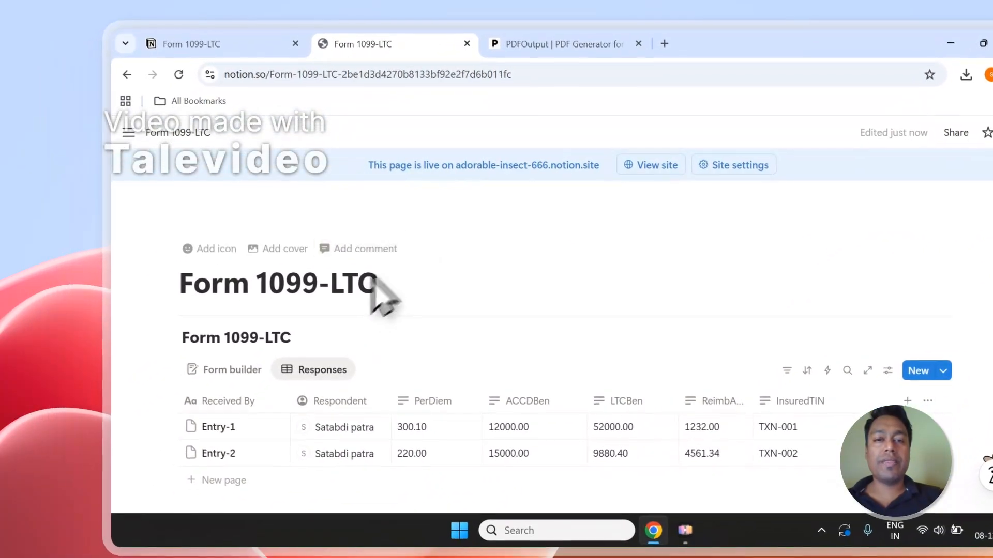
Switch to PDFOutput, reload the databases and select Form 1099-LTC as the Notion database
click(495, 94)
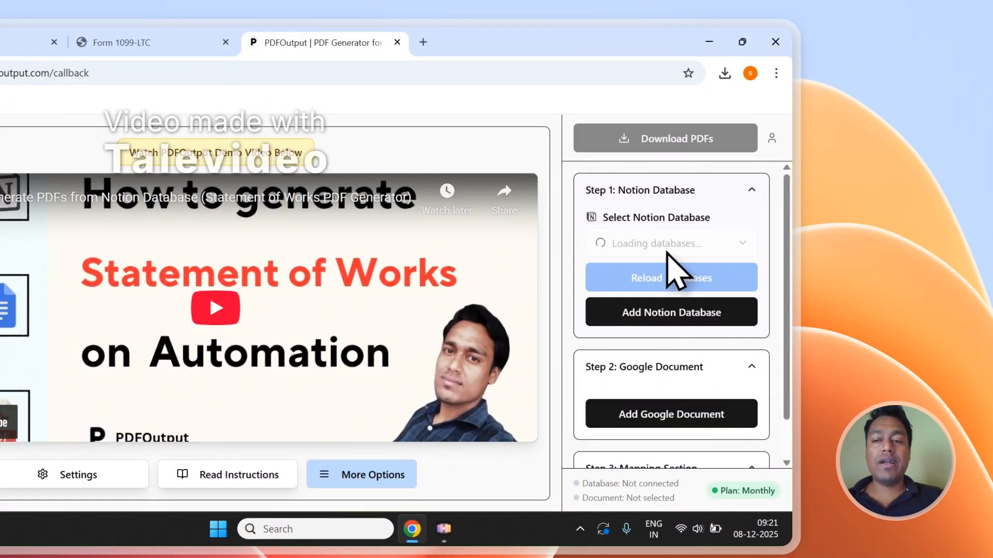
click(658, 242)
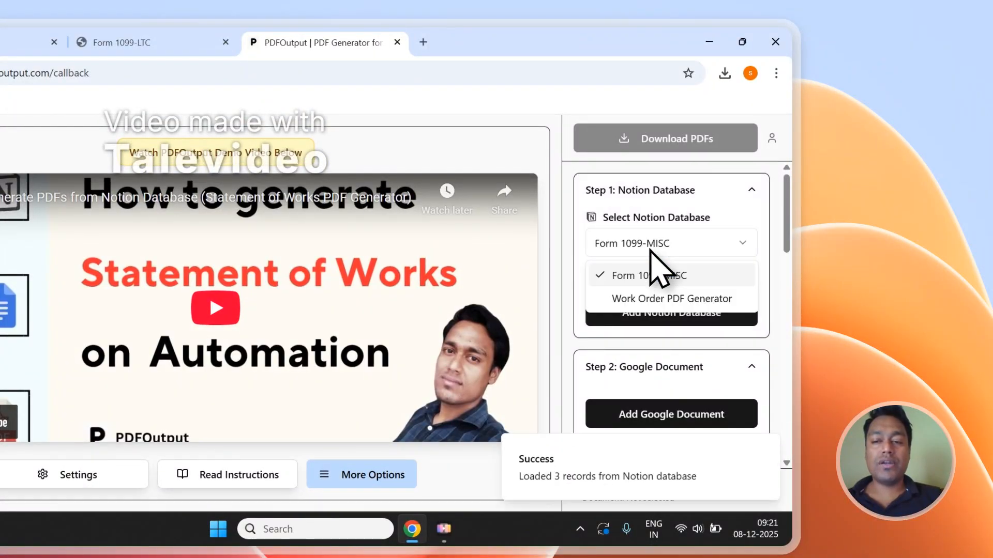
click(660, 220)
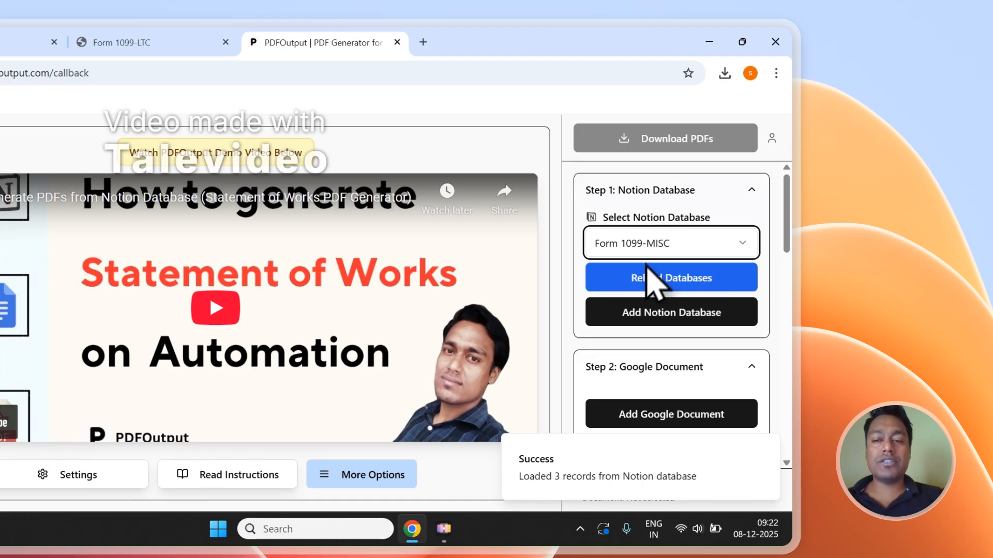
click(641, 284)
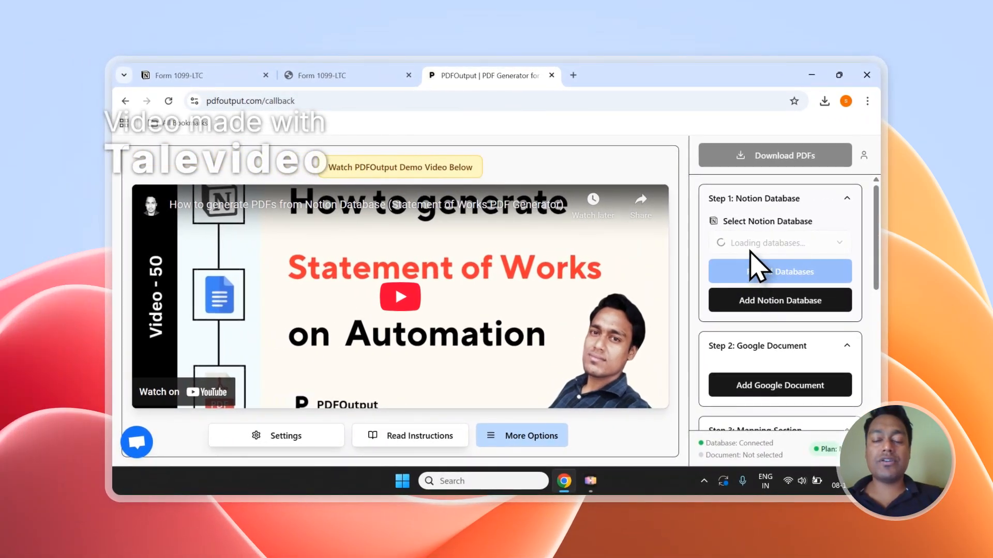
click(746, 247)
click(750, 265)
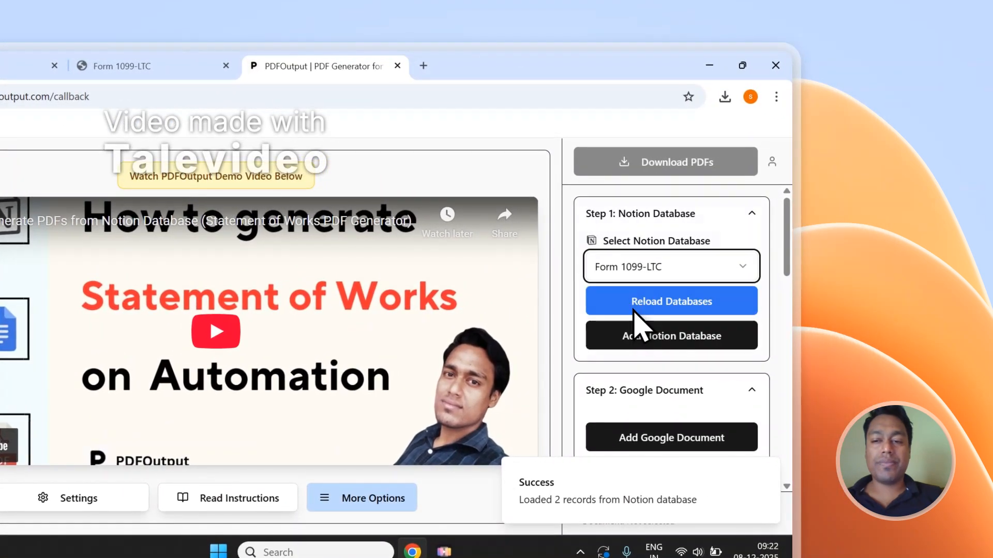
Review the Form 1099-LTC property list in the mapping section and return to the Google document step
scroll(781, 290, down, 10)
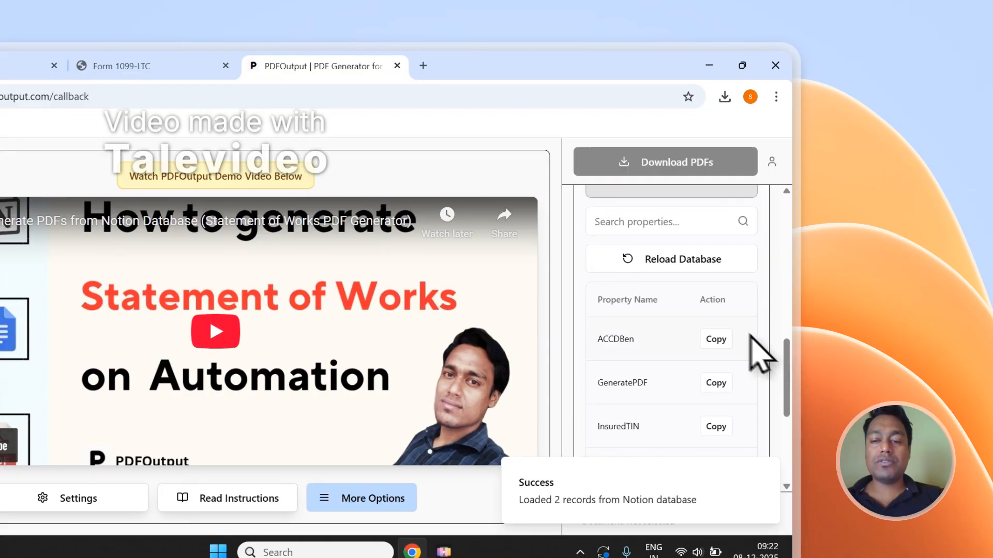
scroll(711, 310, down, 2)
scroll(719, 297, down, 3)
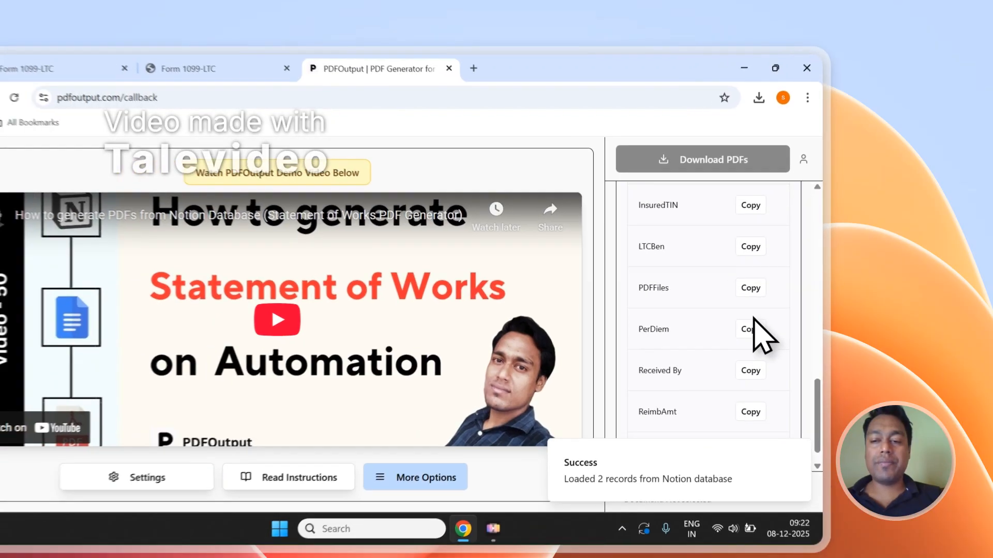
scroll(719, 362, up, 2)
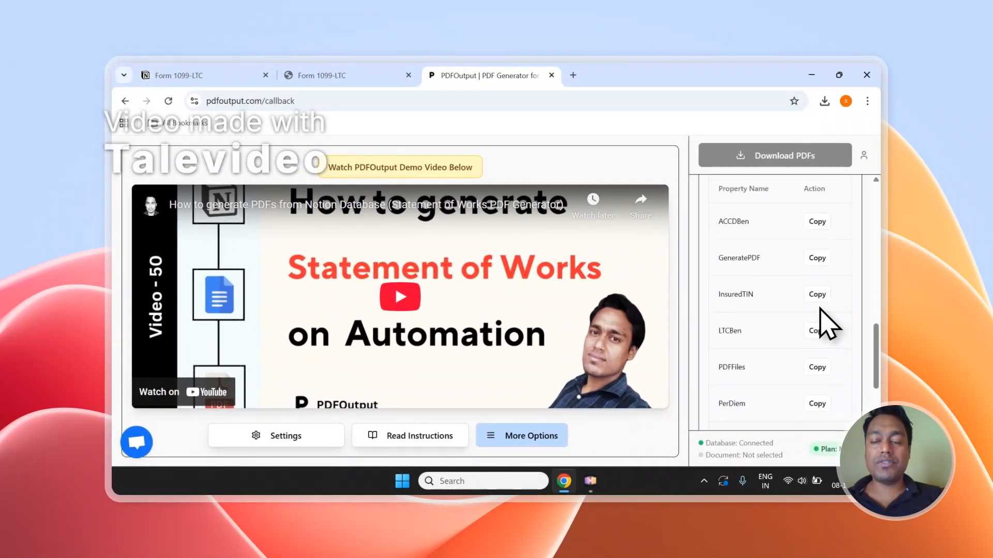
scroll(820, 309, up, 10)
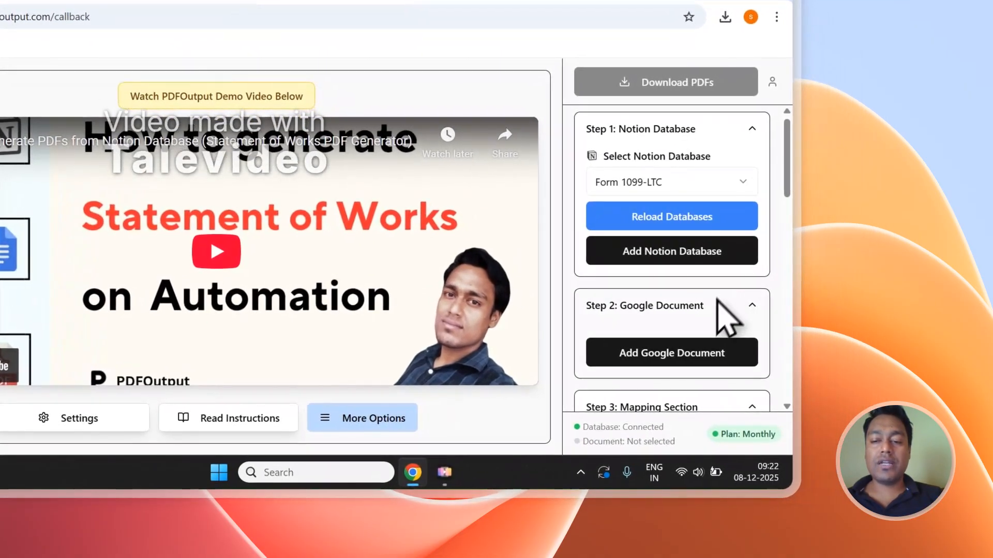
click(783, 383)
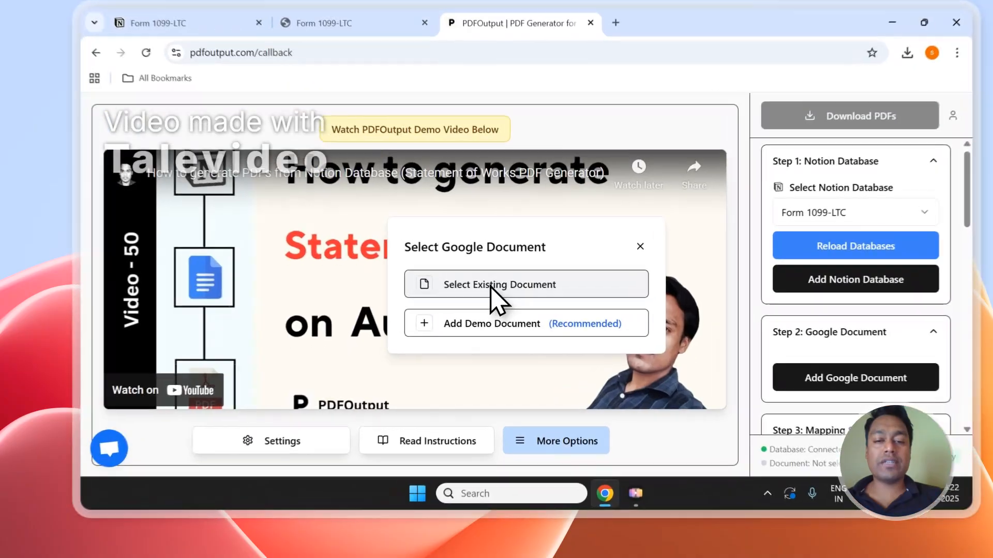
click(469, 302)
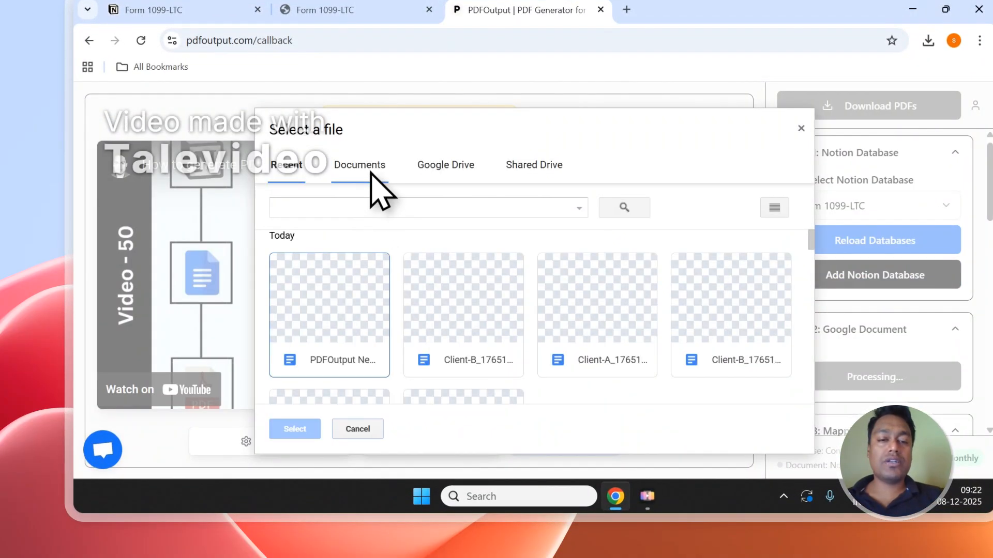
click(371, 168)
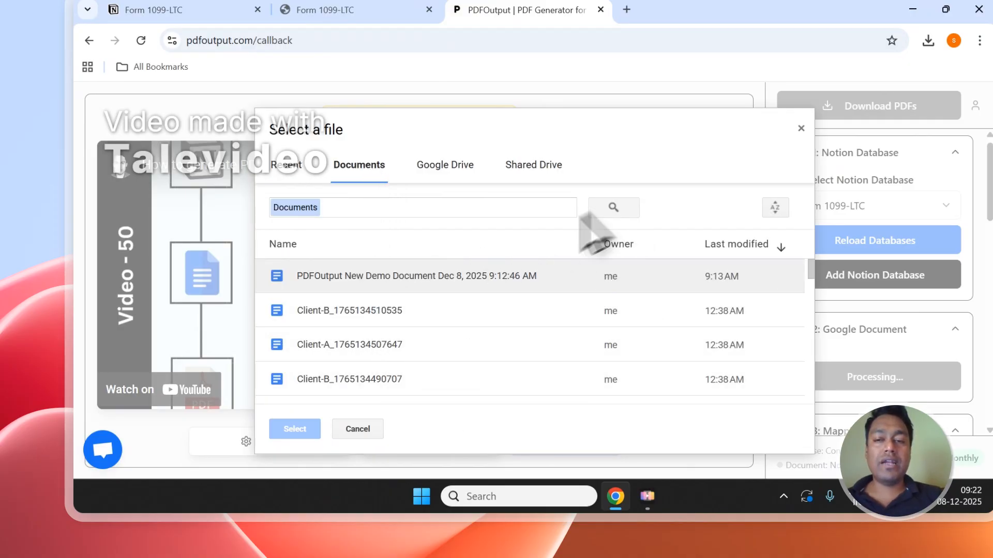
click(800, 129)
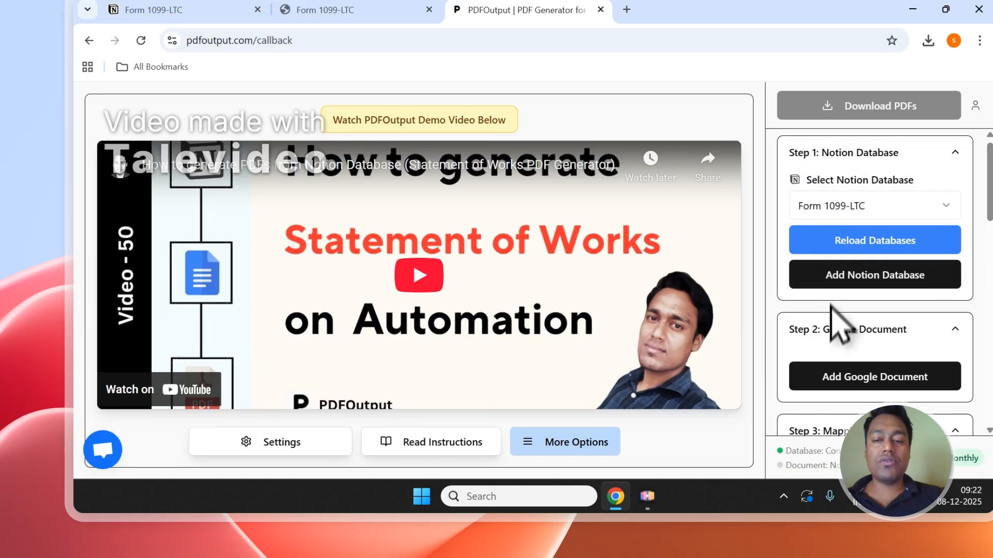
Add the recommended demo document as the Google document and delete its introductory text above the Placeholders heading
click(799, 372)
click(511, 321)
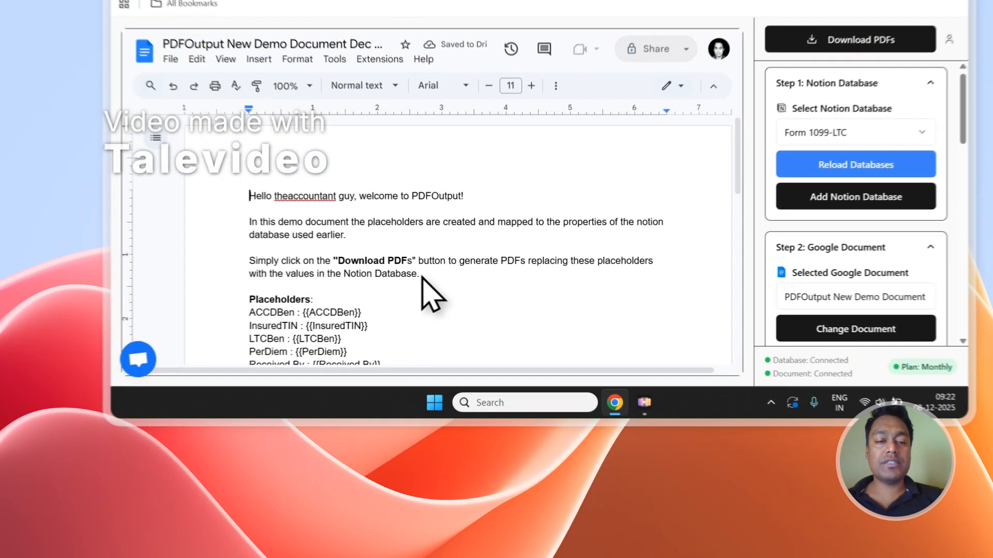
drag(391, 365, 236, 296)
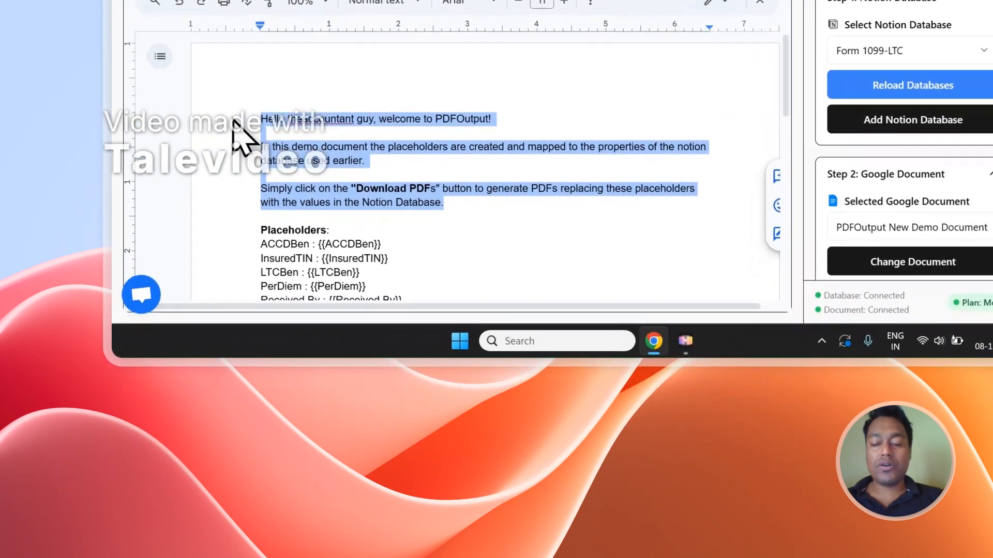
key(BackSpace)
key(BackSpace)
key(BackSpace)
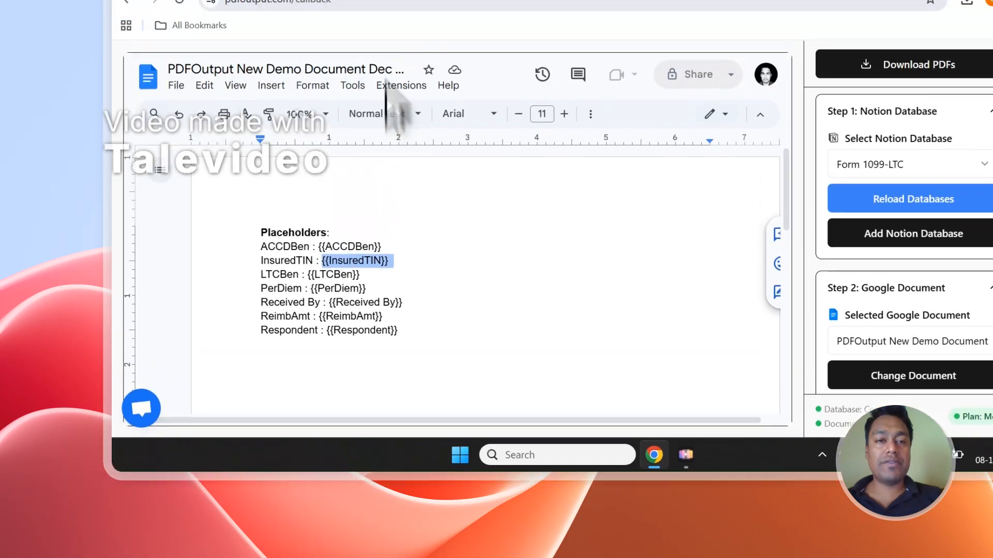
Compare the InsuredTIN, LTCBen and PerDiem placeholders in the document with the matching columns of the Notion Form 1099-LTC table
click(382, 110)
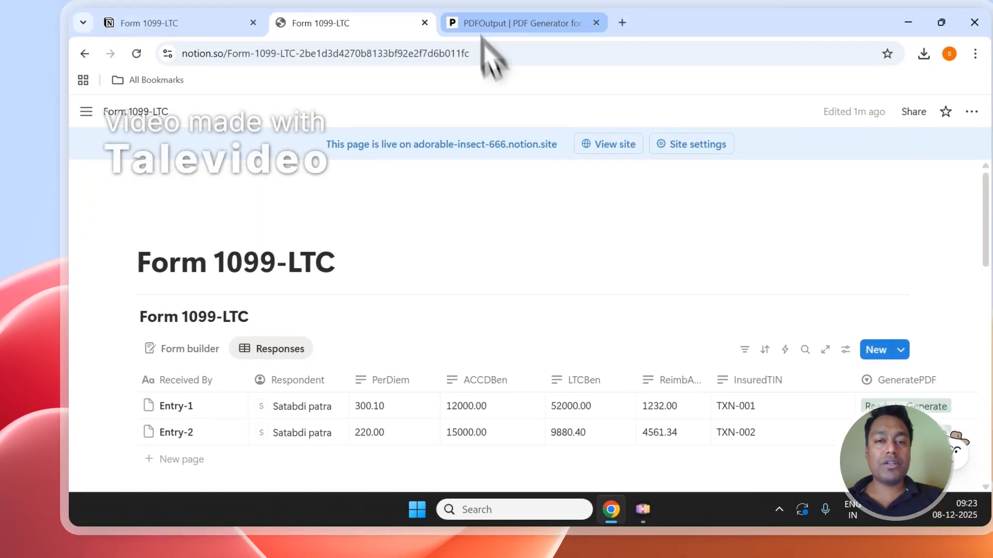
click(485, 47)
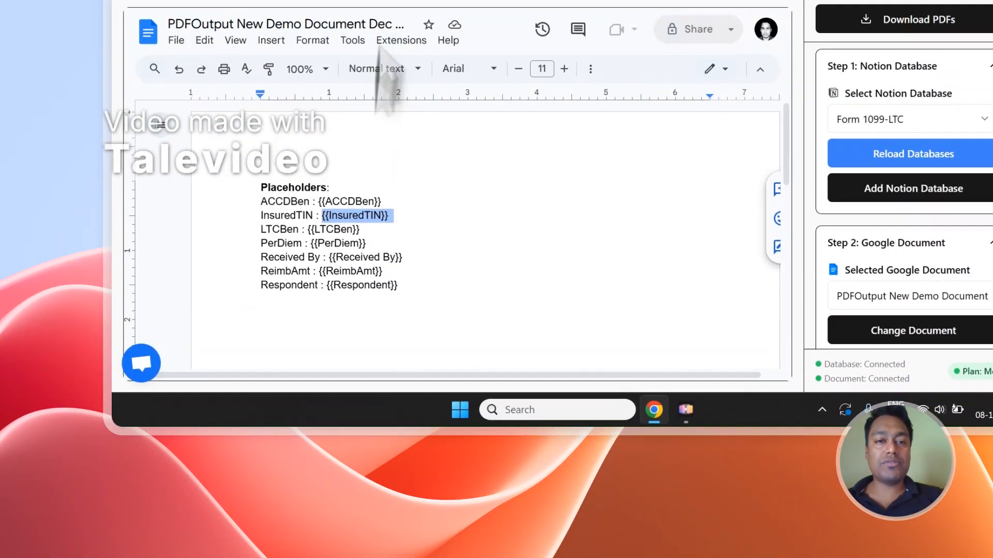
click(391, 107)
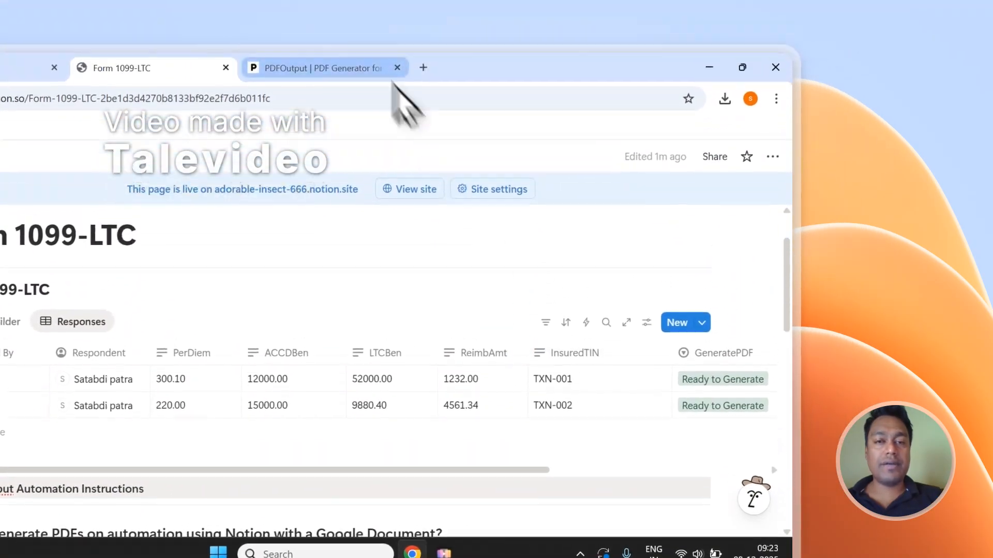
click(366, 67)
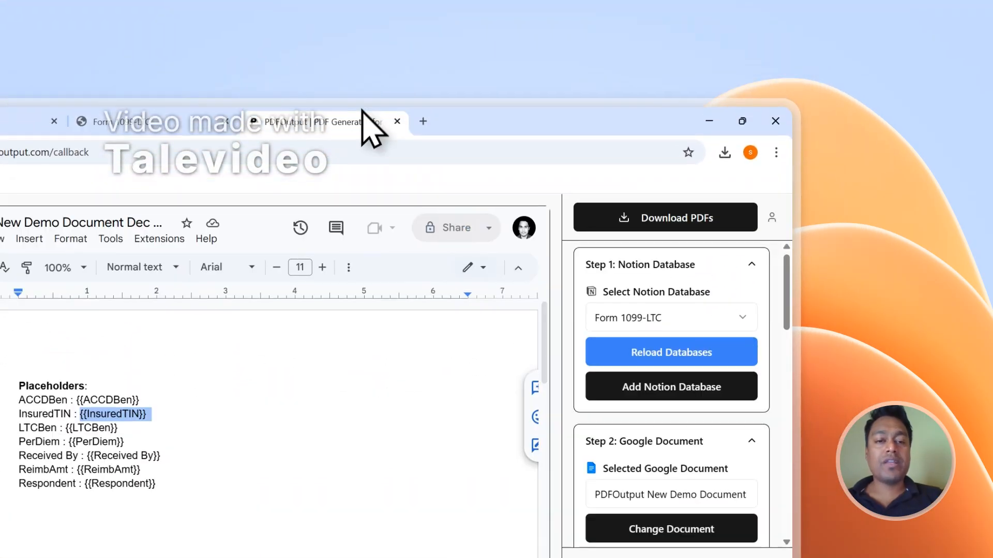
click(394, 306)
click(395, 290)
drag(395, 291, 372, 292)
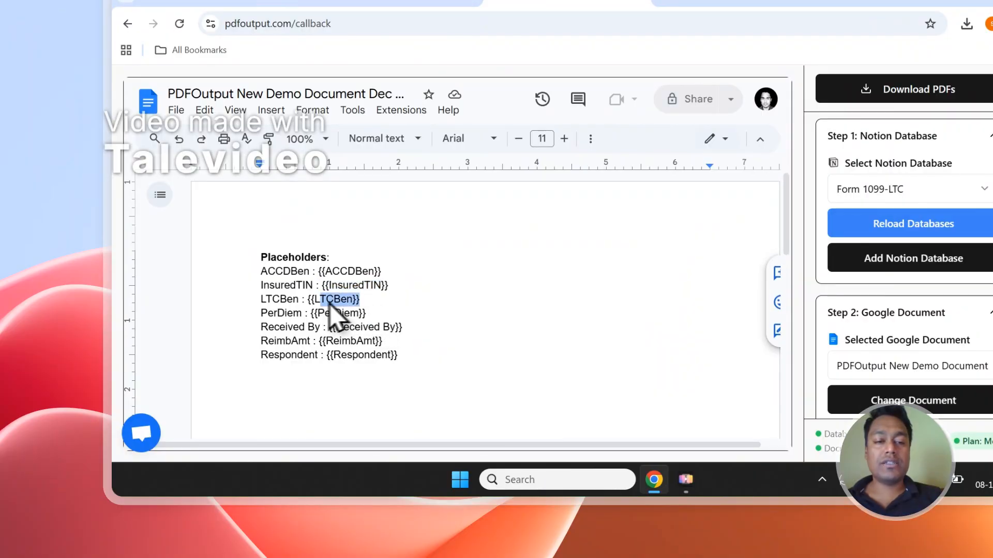
click(424, 1)
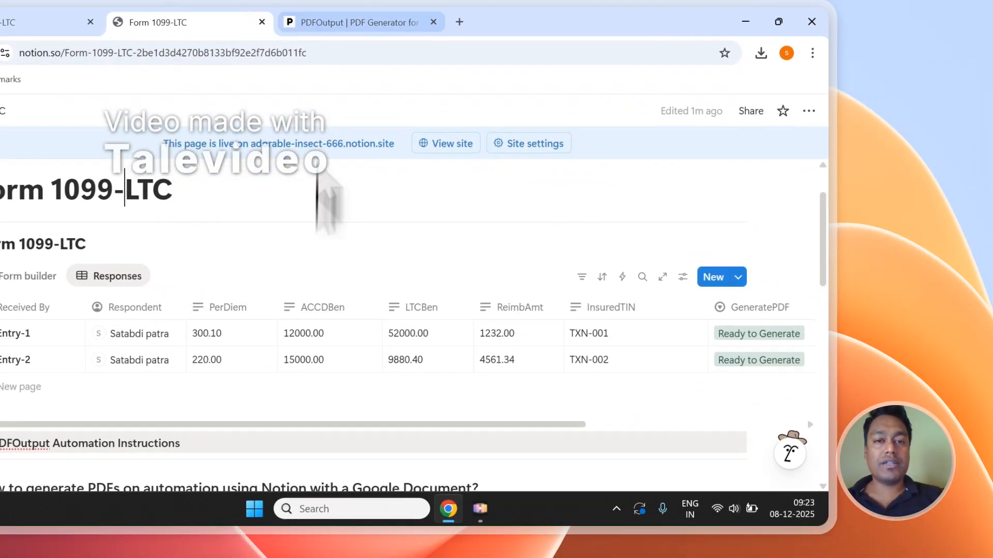
click(318, 2)
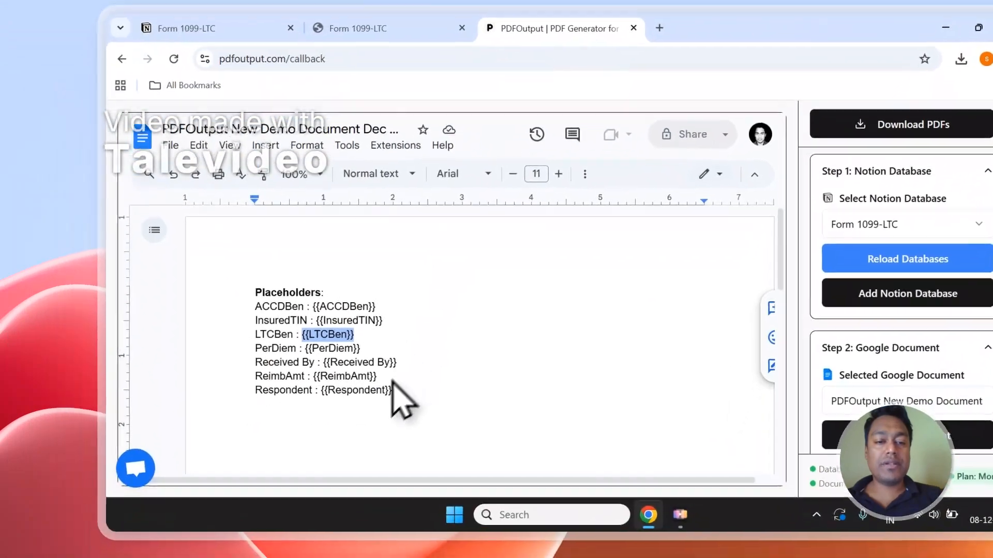
drag(368, 335, 327, 332)
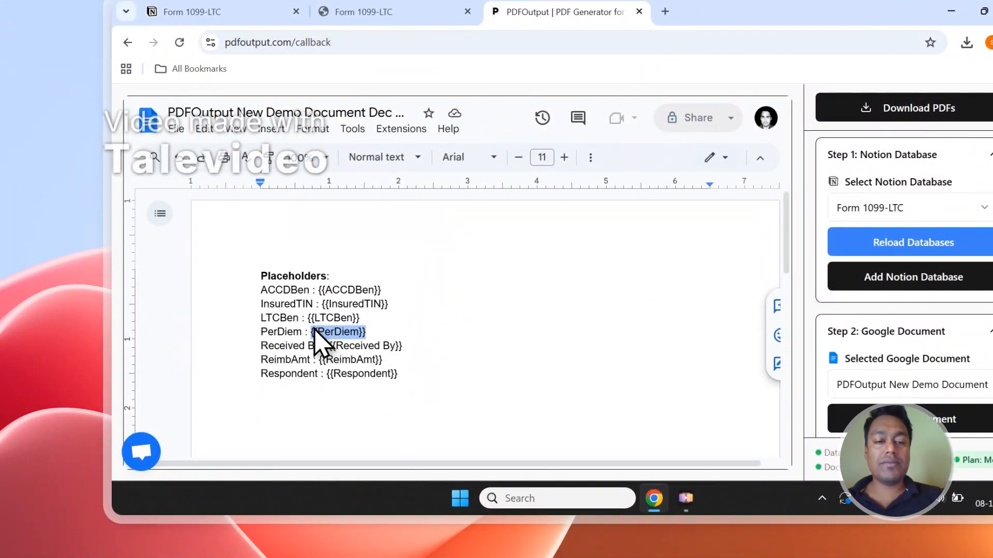
Examine the remaining Form 1099-LTC columns in Notion through GeneratePDF and PDFFiles
click(445, 12)
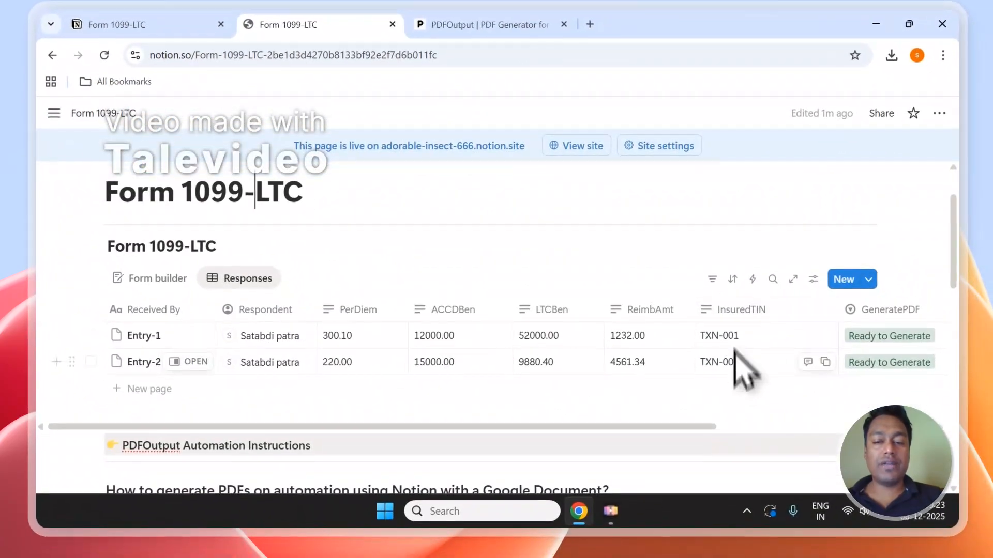
scroll(696, 430, right, 3)
drag(708, 427, 903, 425)
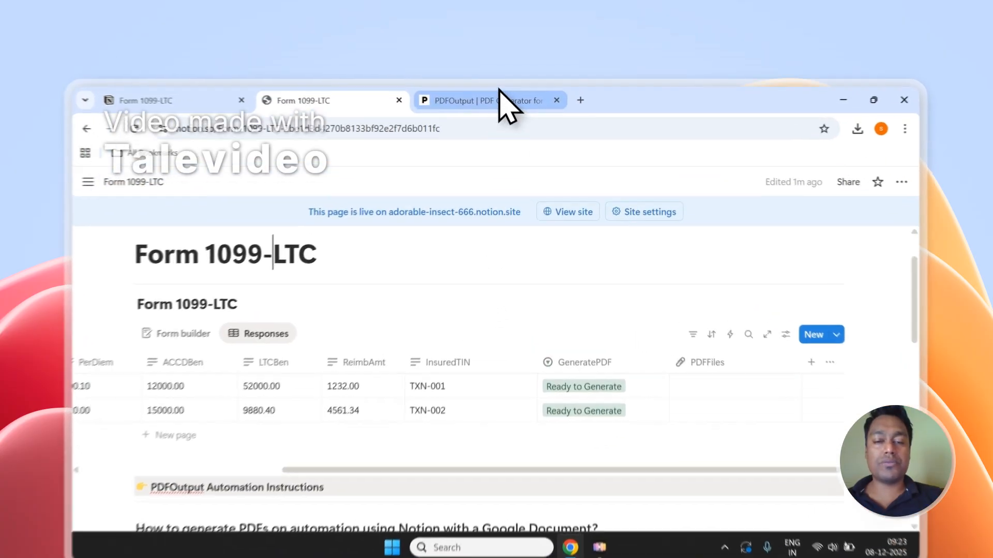
In the PDFOutput document, add "PerDiem - {{PerDiem}}" and {{ReimbAmt}} below the Placeholders list, using the placeholders copied from the properties
click(507, 78)
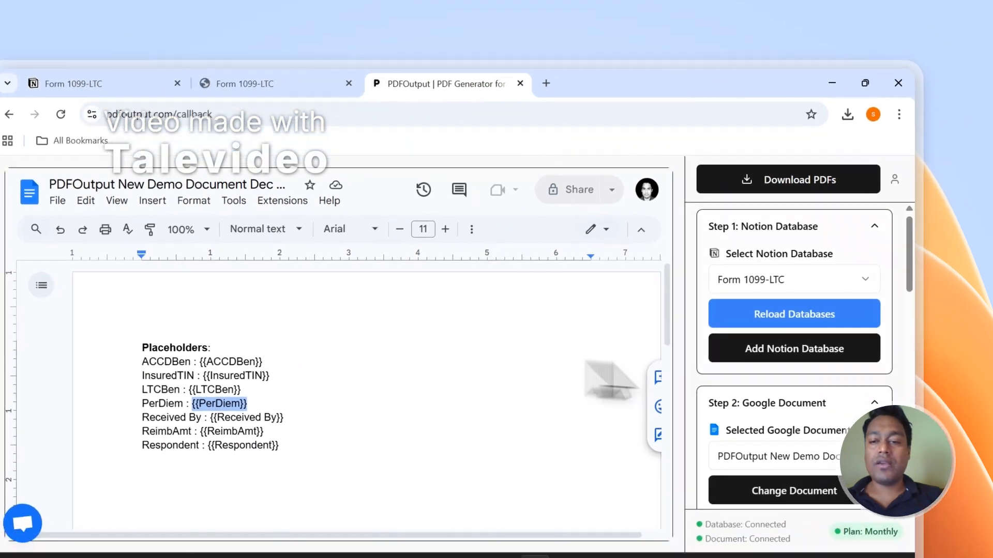
scroll(782, 314, down, 5)
scroll(796, 378, down, 5)
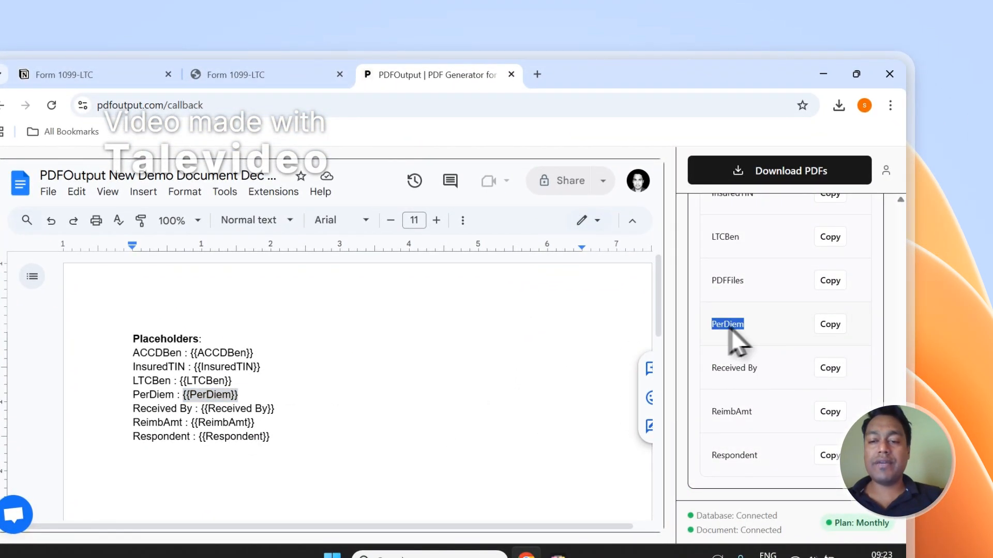
click(833, 331)
click(294, 483)
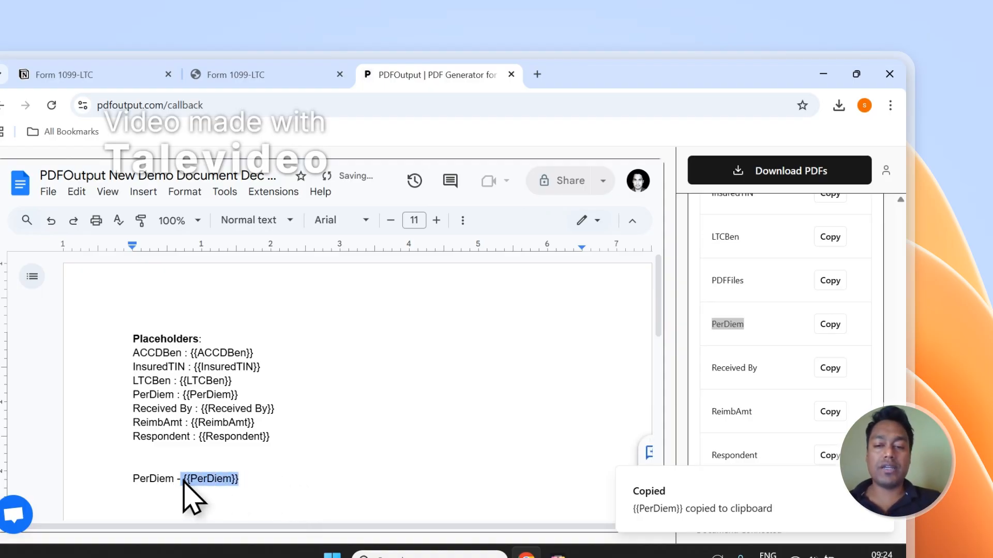
click(830, 412)
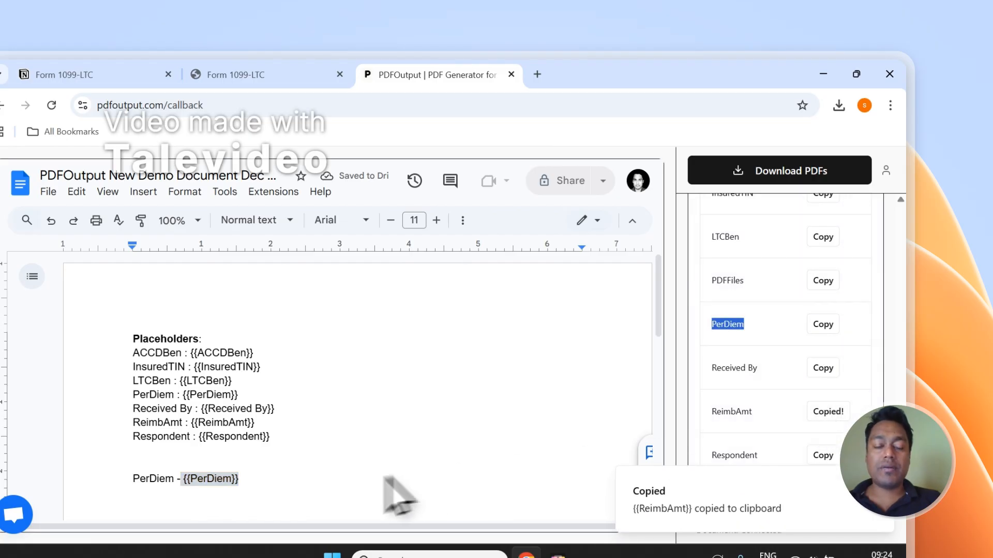
click(355, 486)
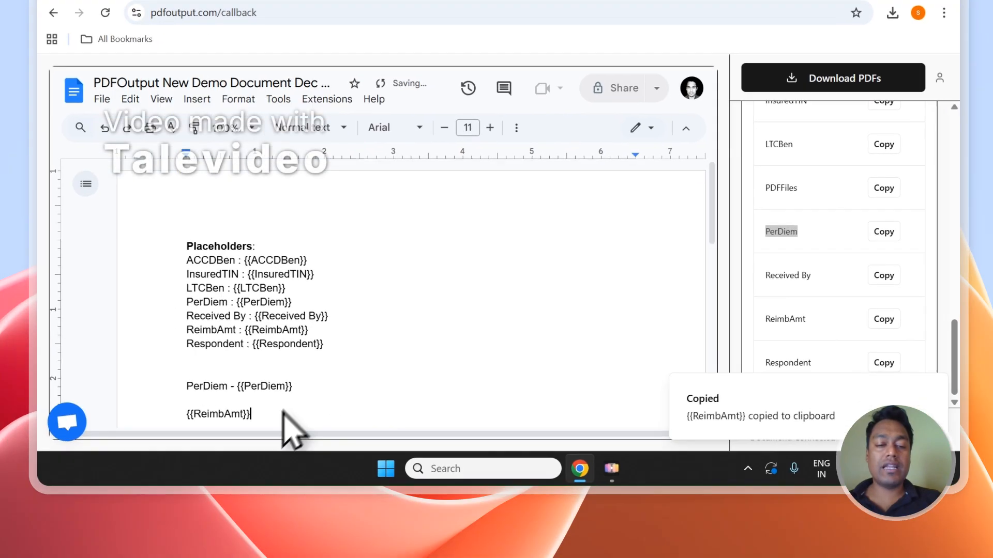
drag(210, 507, 133, 479)
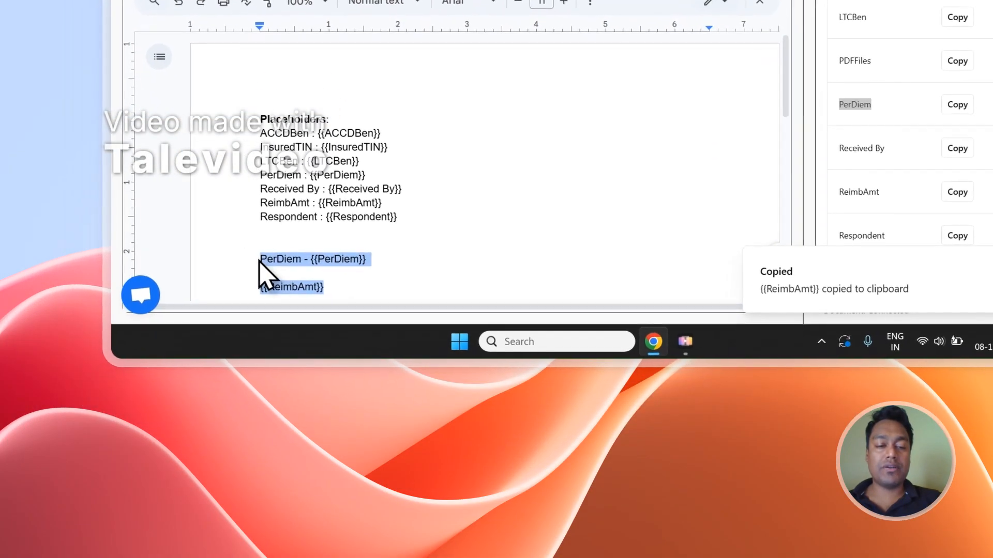
click(300, 246)
Check the PDF File Name setting in the mapping section and switch to the Form 1099-LTC page in Notion
scroll(921, 169, up, 10)
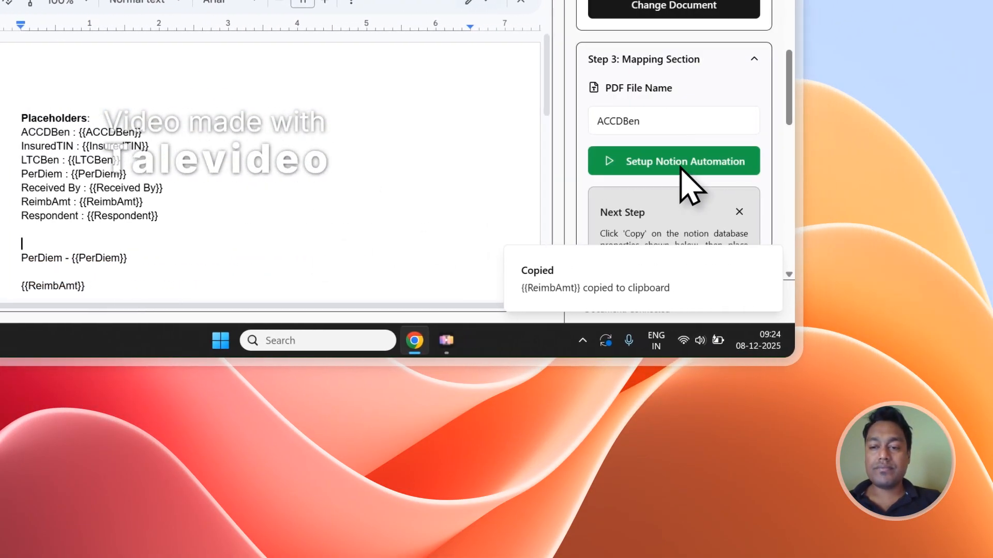
scroll(683, 183, down, 3)
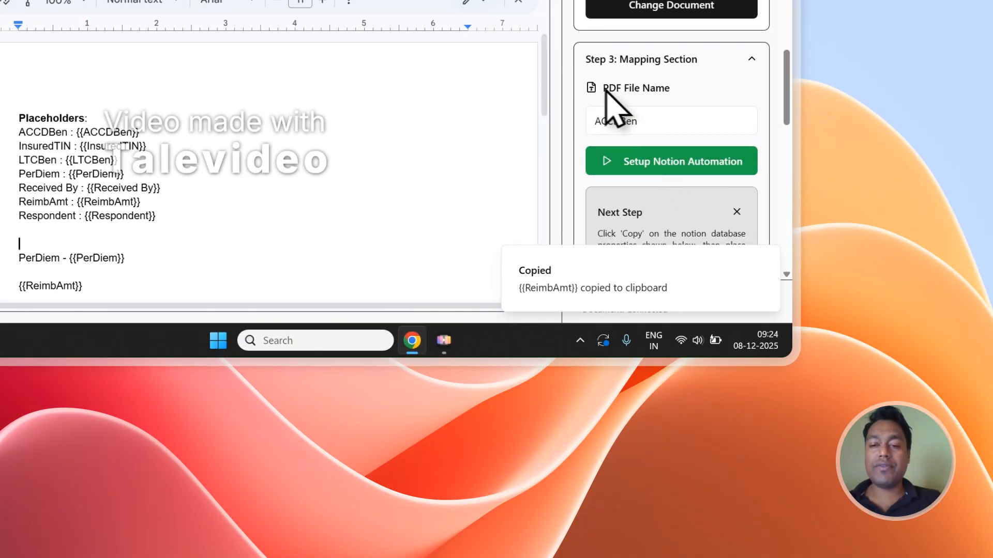
click(665, 91)
click(146, 101)
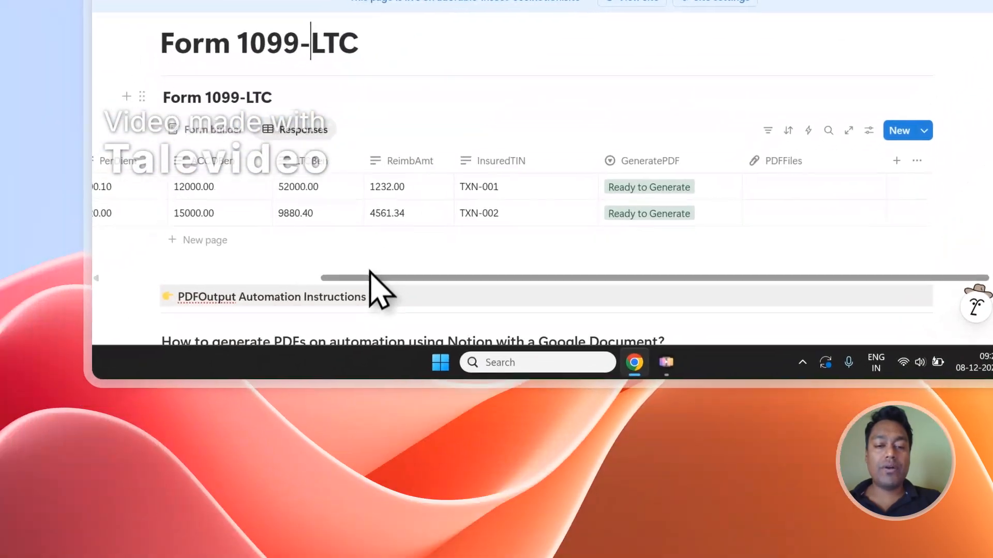
Check the Received By column in Notion and set the PDF File Name in PDFOutput to Received By
drag(212, 457, 11, 457)
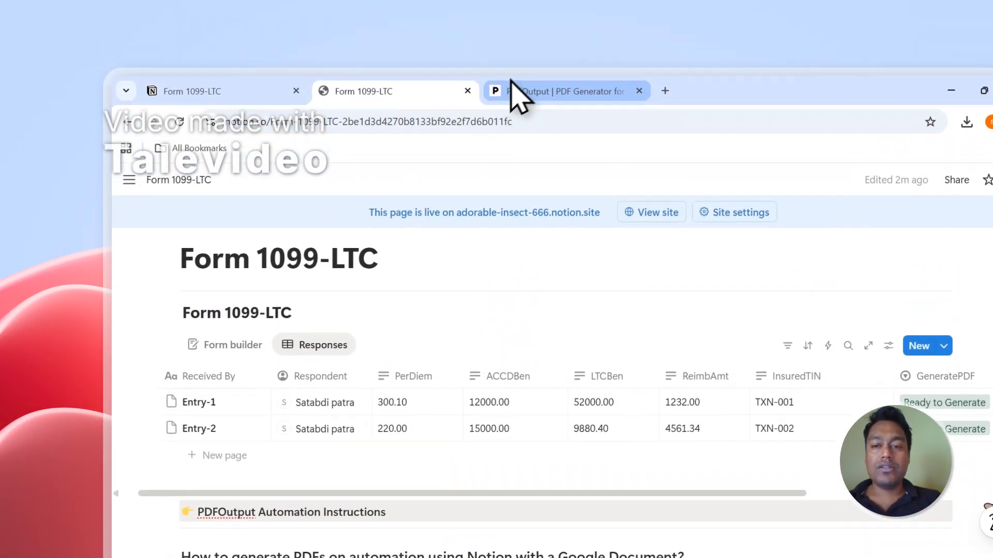
click(511, 88)
click(691, 350)
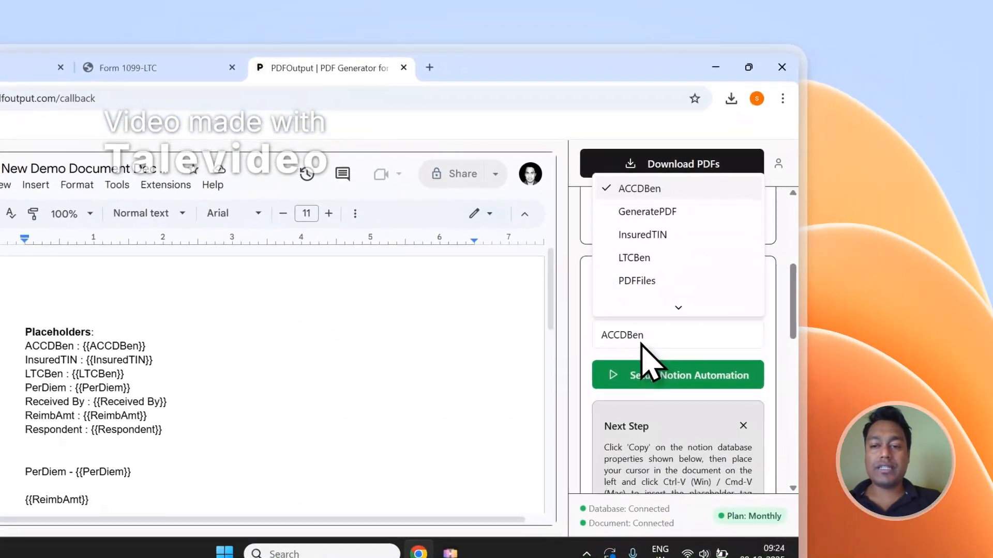
scroll(662, 297, down, 2)
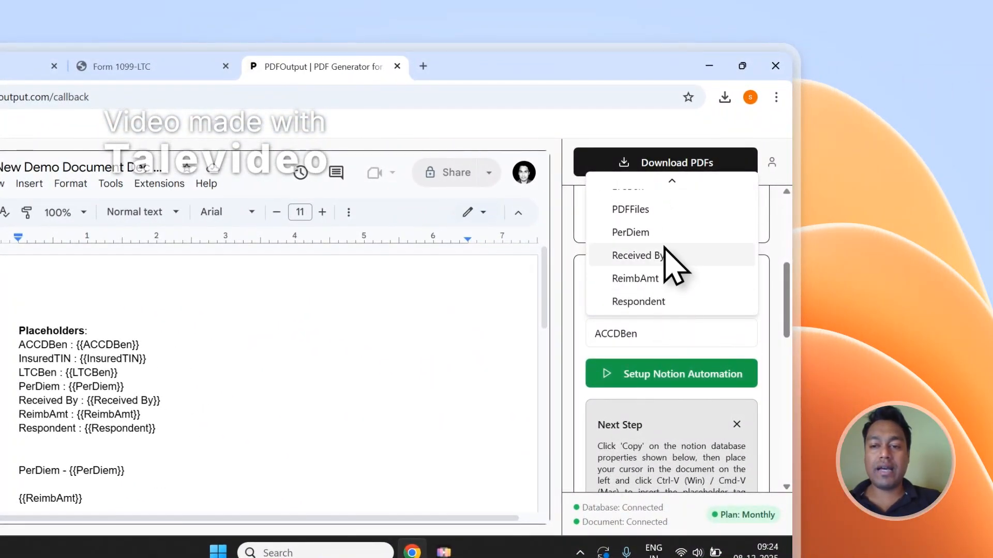
click(636, 255)
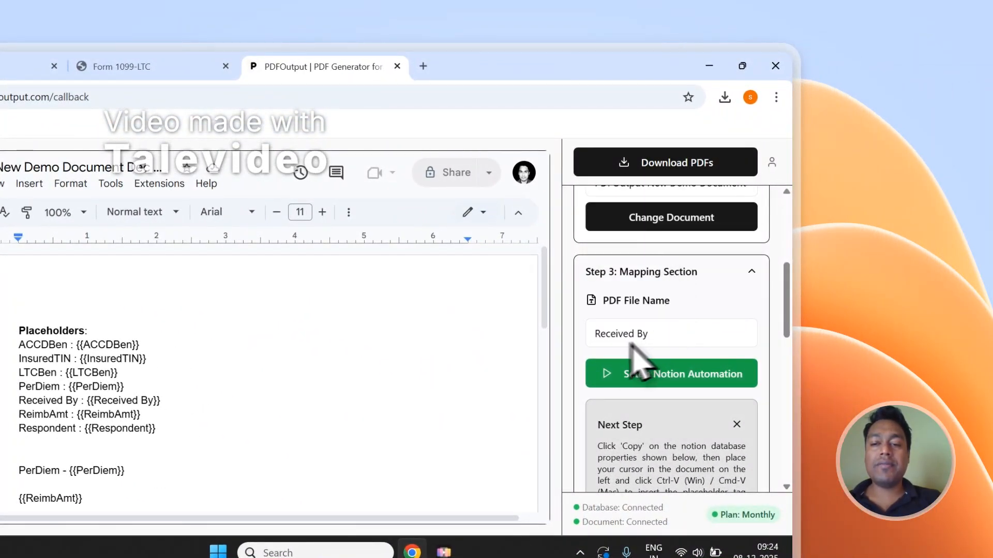
Generate and download the PDFs for the Form 1099-LTC database, and bring its GeneratePDF and PDFFiles columns into view in Notion
scroll(650, 367, up, 5)
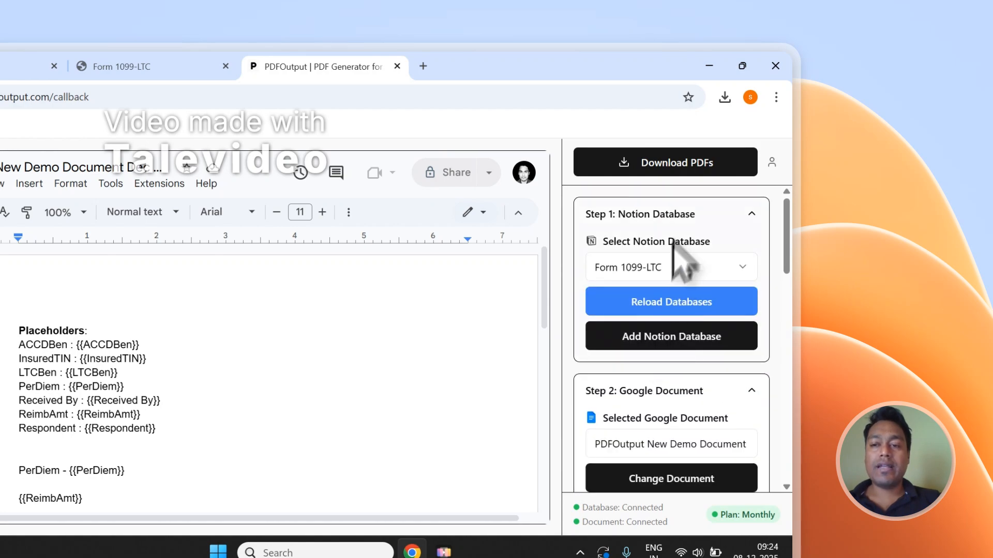
click(672, 171)
click(122, 66)
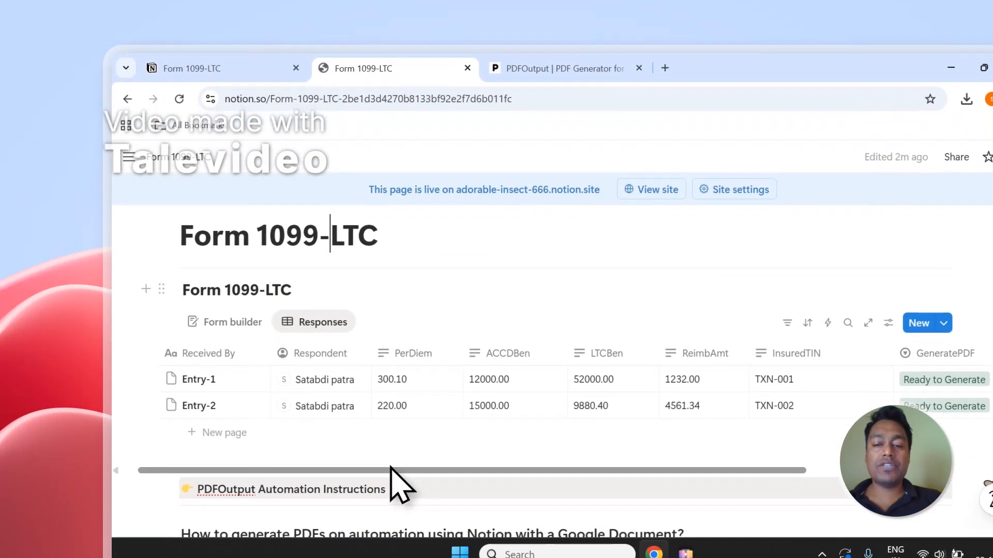
drag(392, 468, 693, 463)
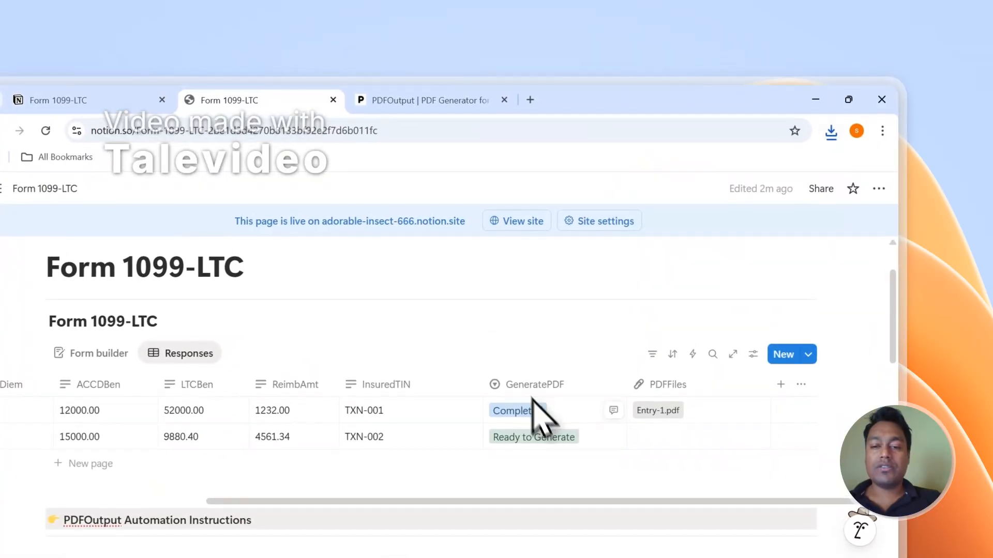
Open Entry-1.pdf from the PDFFiles column and check the values that replaced the placeholders
click(656, 412)
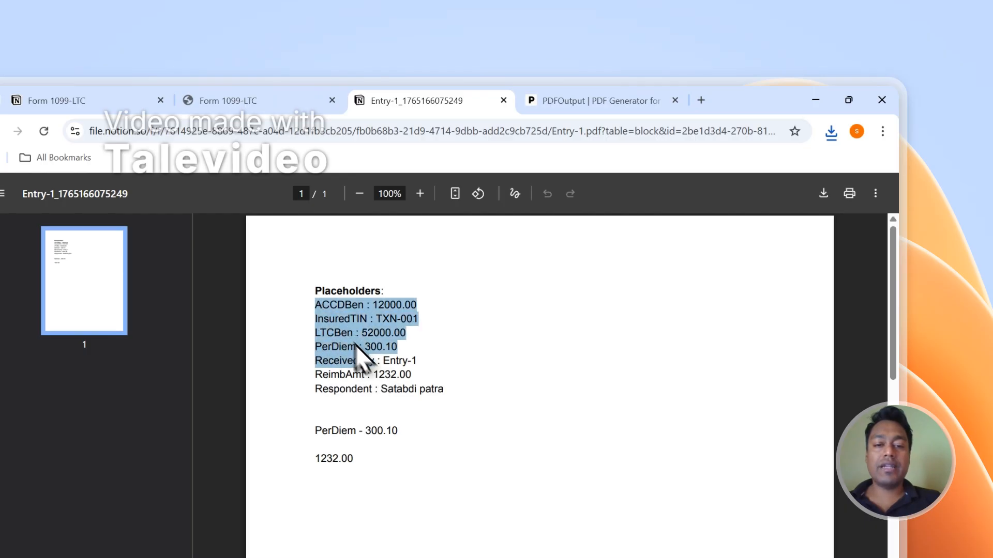
scroll(383, 392, down, 1)
drag(356, 344, 330, 307)
scroll(331, 313, up, 1)
scroll(330, 313, up, 1)
click(368, 313)
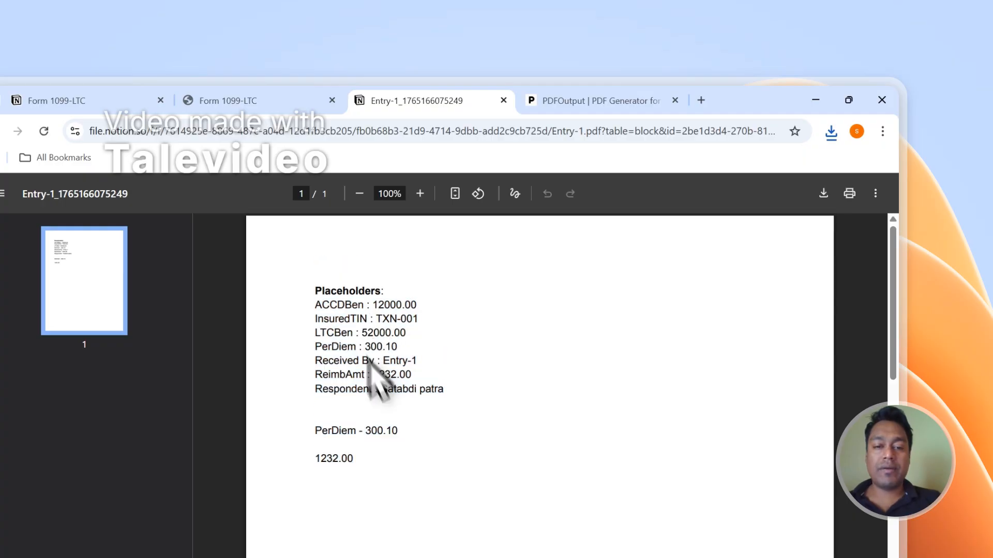
Open Entry-2.pdf from the PDFFiles column and compare its filled-in values with those in Entry-1.pdf
click(247, 95)
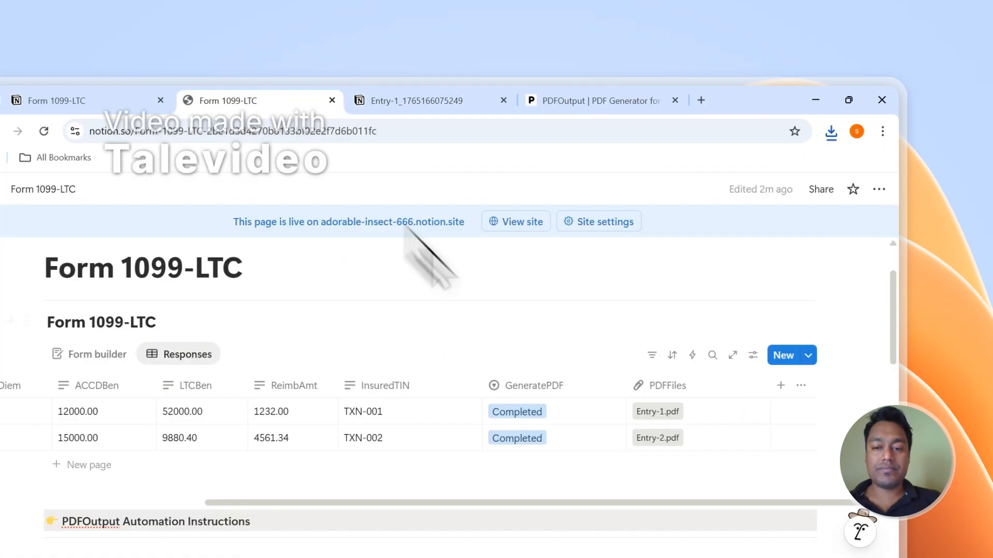
click(656, 438)
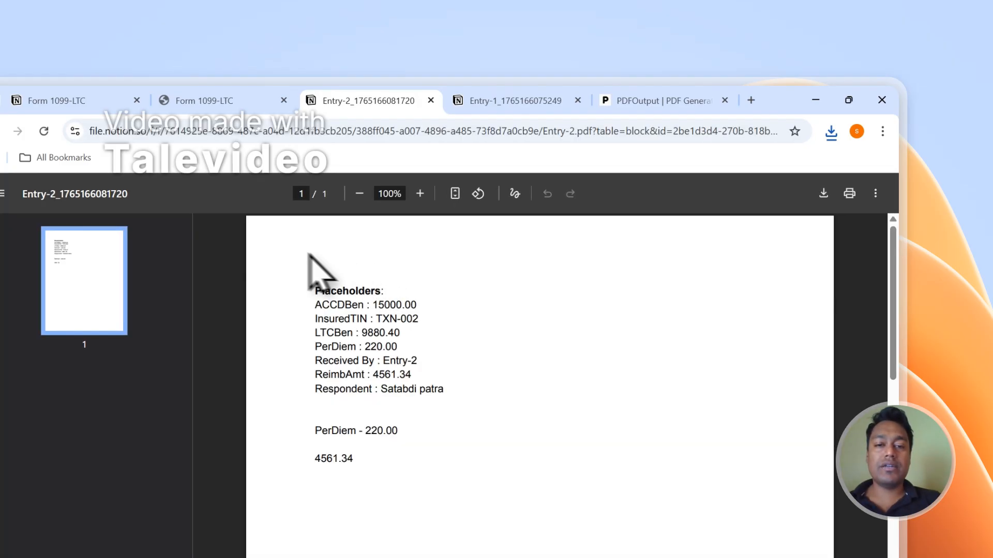
scroll(331, 331, down, 2)
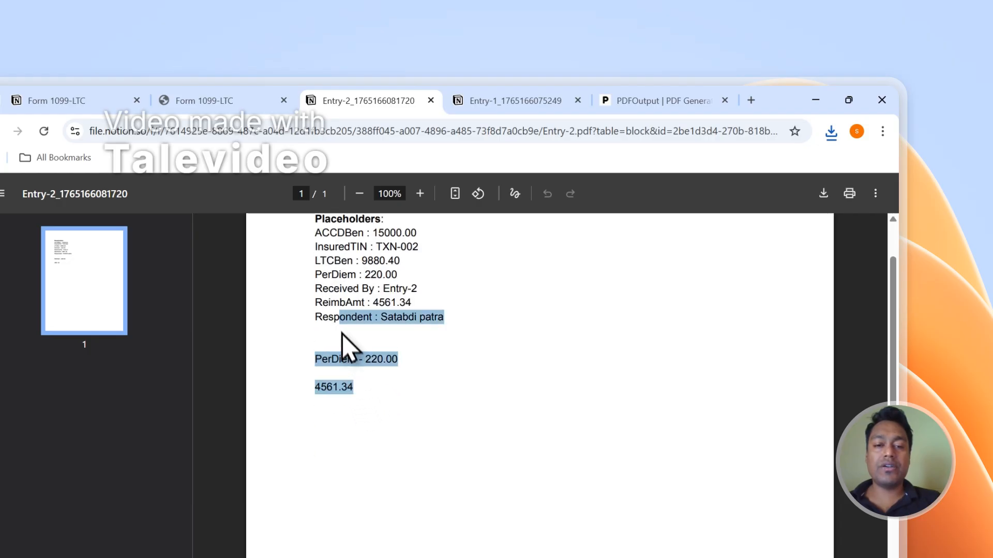
drag(342, 335, 338, 321)
scroll(339, 329, up, 2)
click(331, 316)
click(449, 108)
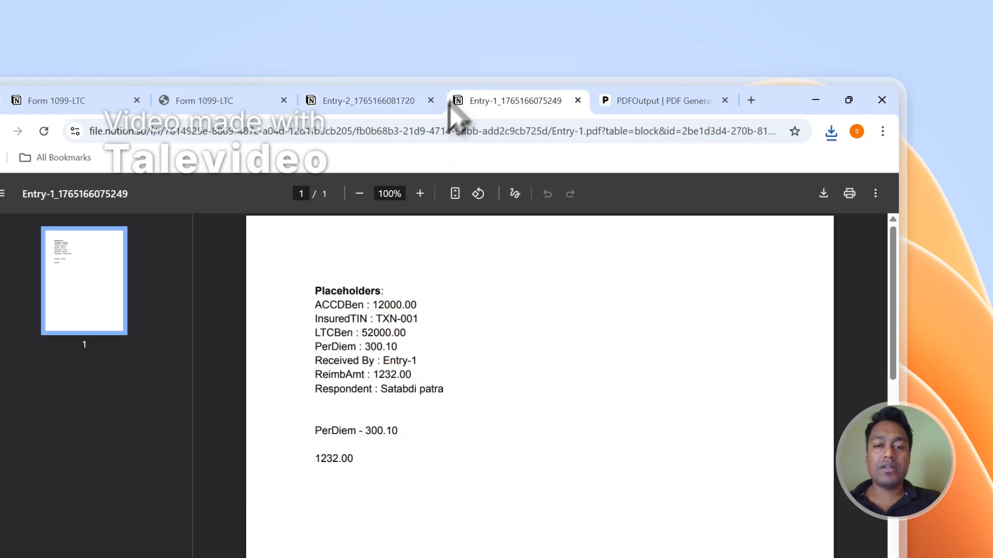
click(380, 101)
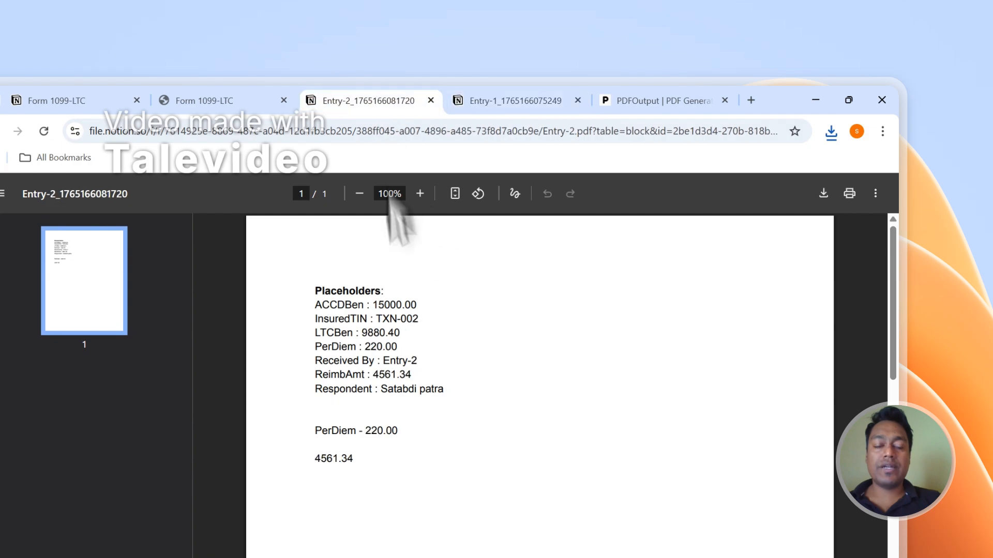
click(497, 106)
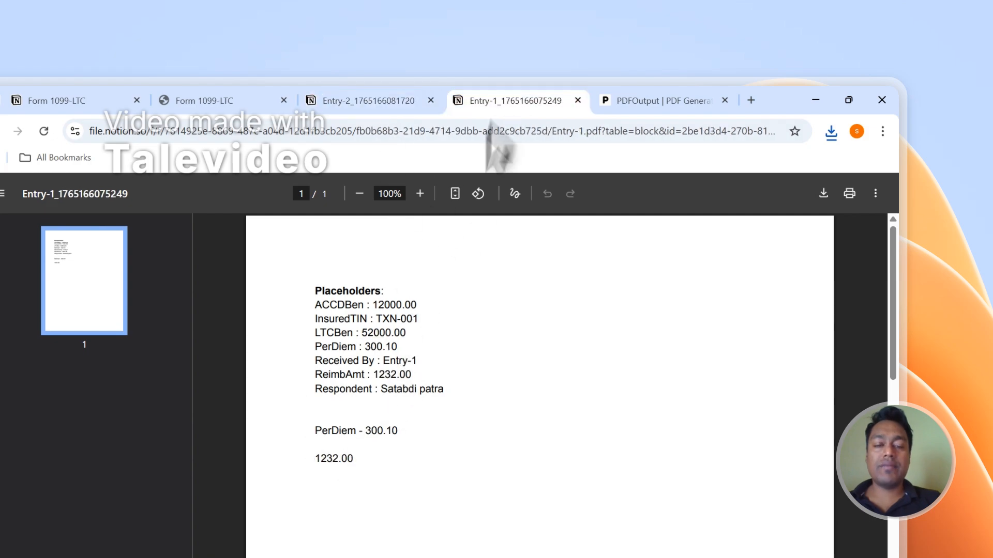
Close both generated PDFs and set up the Notion automation in PDFOutput's mapping section
click(431, 101)
click(430, 100)
scroll(724, 439, down, 3)
scroll(760, 410, down, 2)
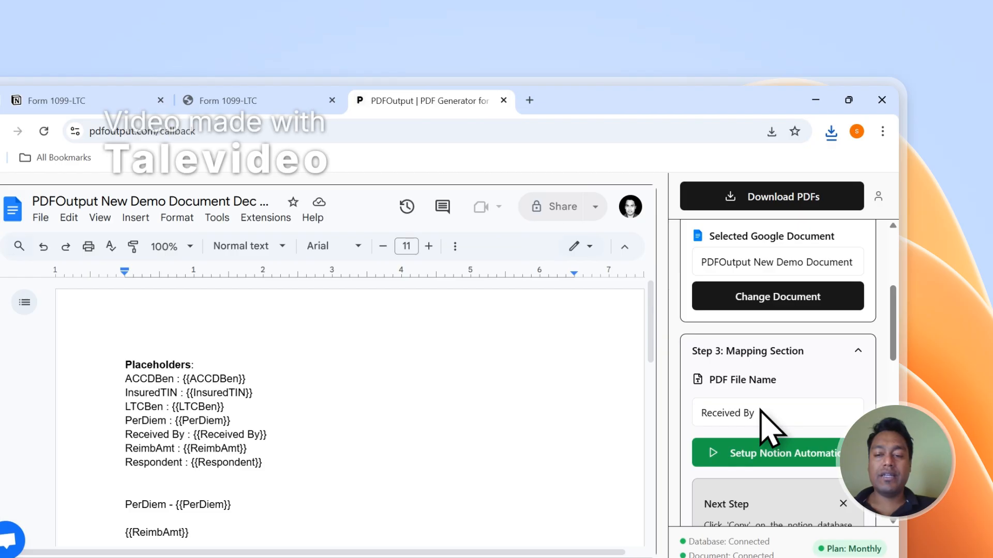
click(756, 455)
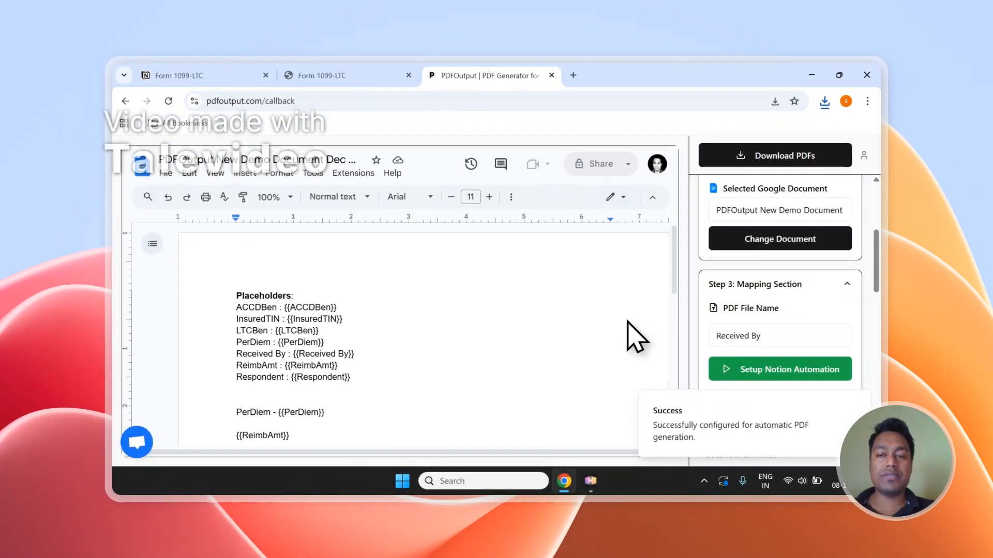
Review the database, document and mapping settings in PDFOutput, and the public Form 1099-LTC form down to its Submit button
drag(876, 278, 876, 235)
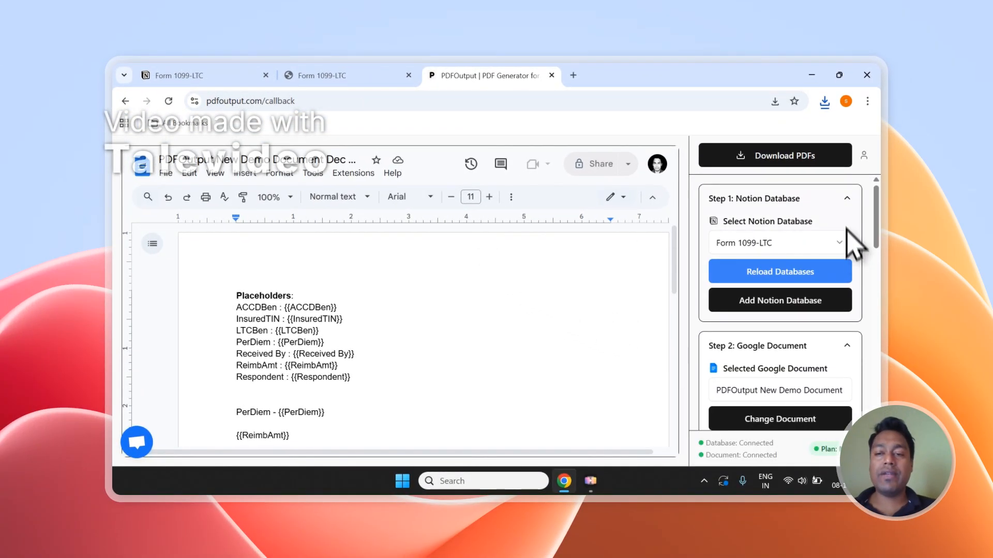
scroll(840, 244, down, 3)
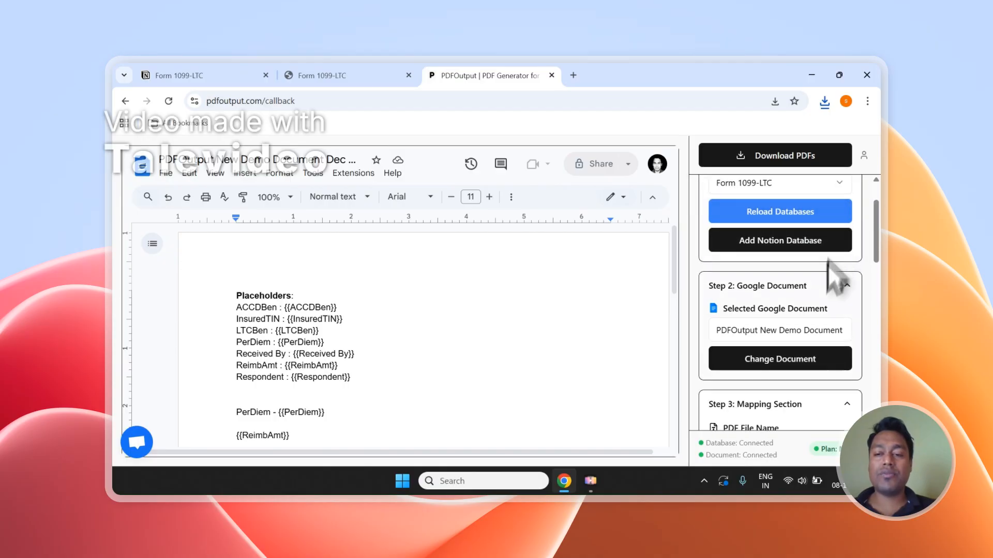
scroll(821, 274, down, 3)
scroll(822, 272, up, 5)
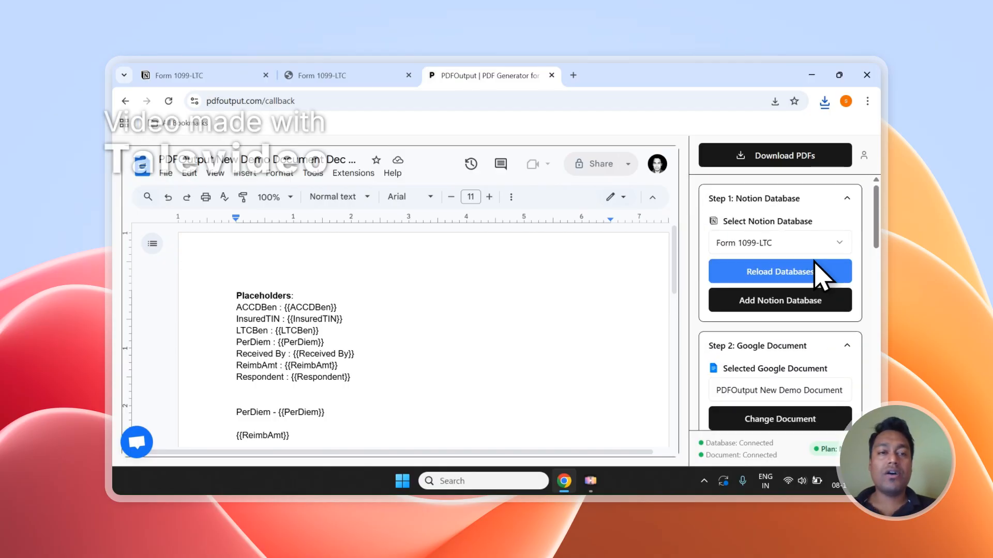
click(233, 84)
scroll(340, 313, down, 5)
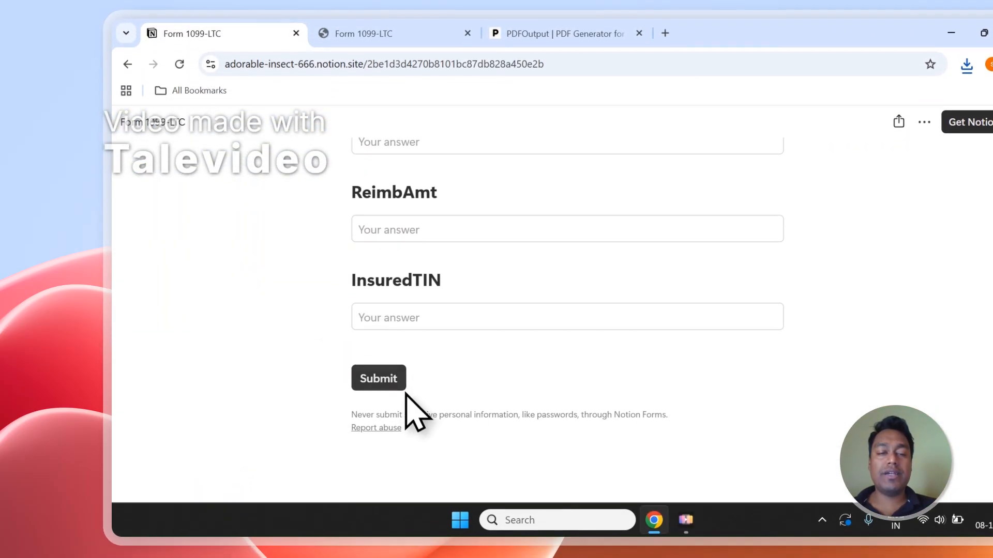
Add a new row to the Form 1099-LTC table in Notion and set its GeneratePDF status to Ready to Generate
click(382, 33)
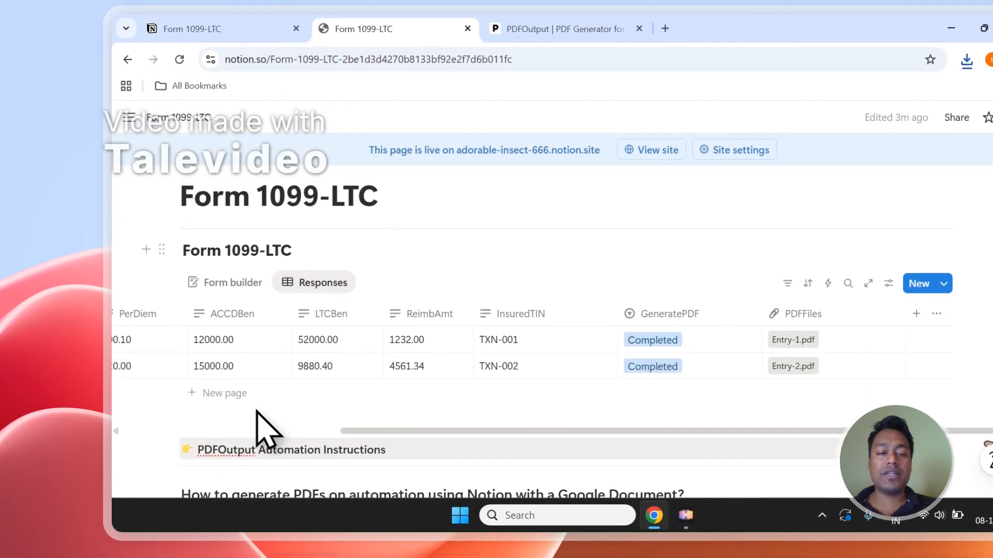
click(243, 396)
key(Escape)
click(923, 391)
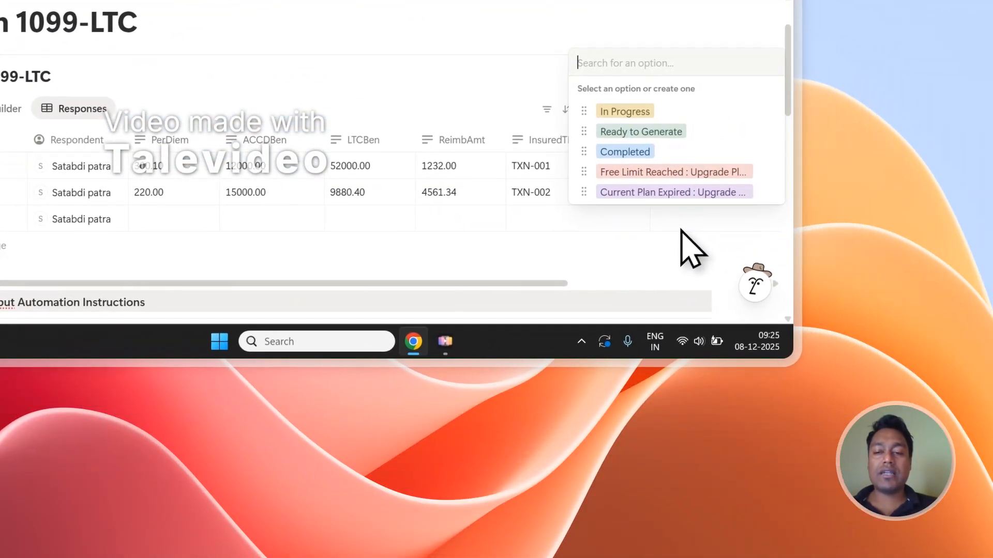
click(670, 137)
scroll(575, 299, right, 5)
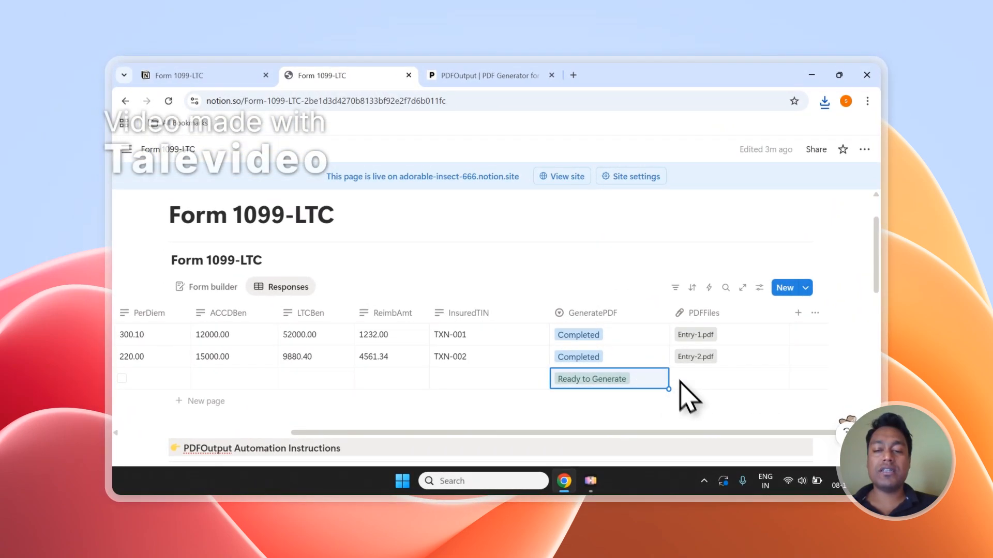
click(662, 260)
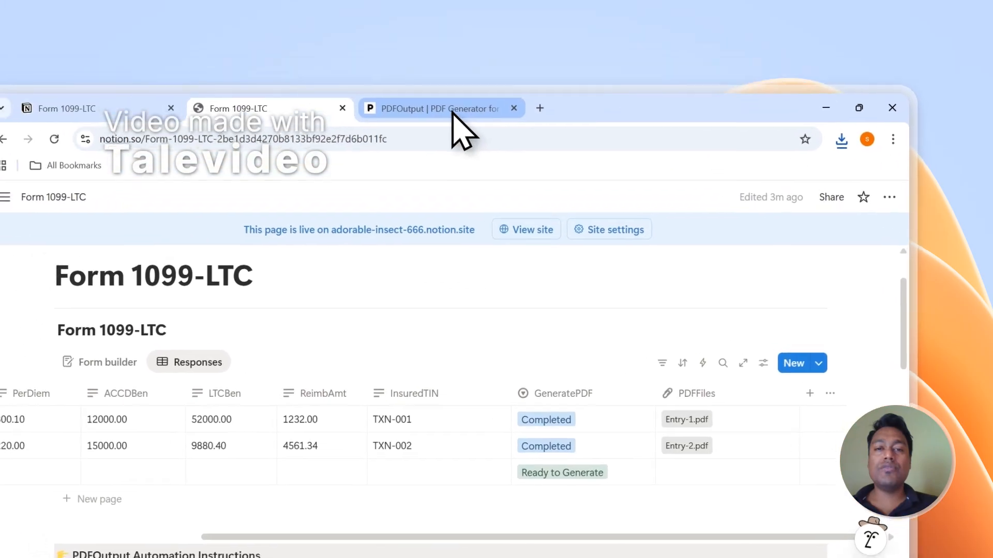
Review the three setup sections in PDFOutput from the Notion database to the property mapping, and recheck the Form 1099-LTC table
click(333, 23)
scroll(838, 348, down, 3)
scroll(840, 327, up, 3)
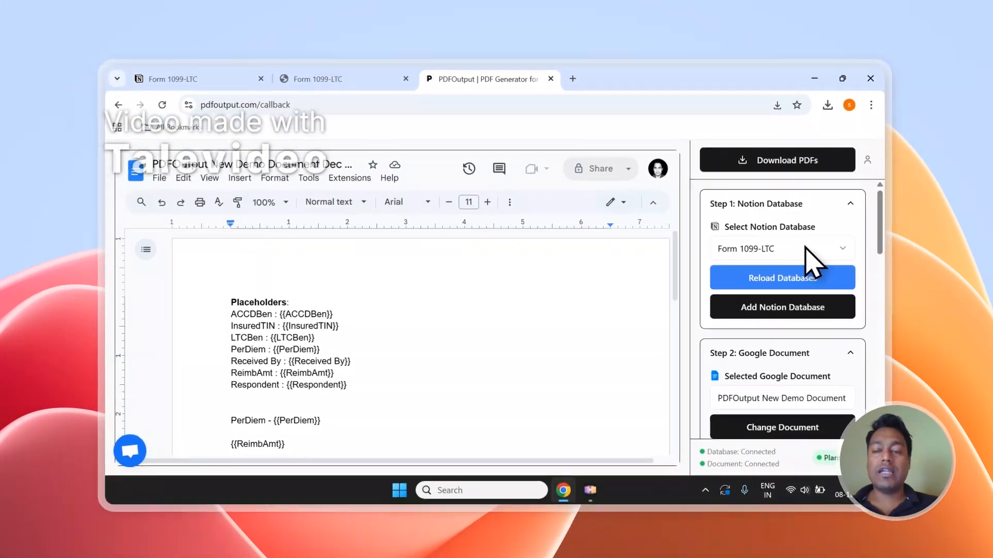
scroll(779, 311, down, 5)
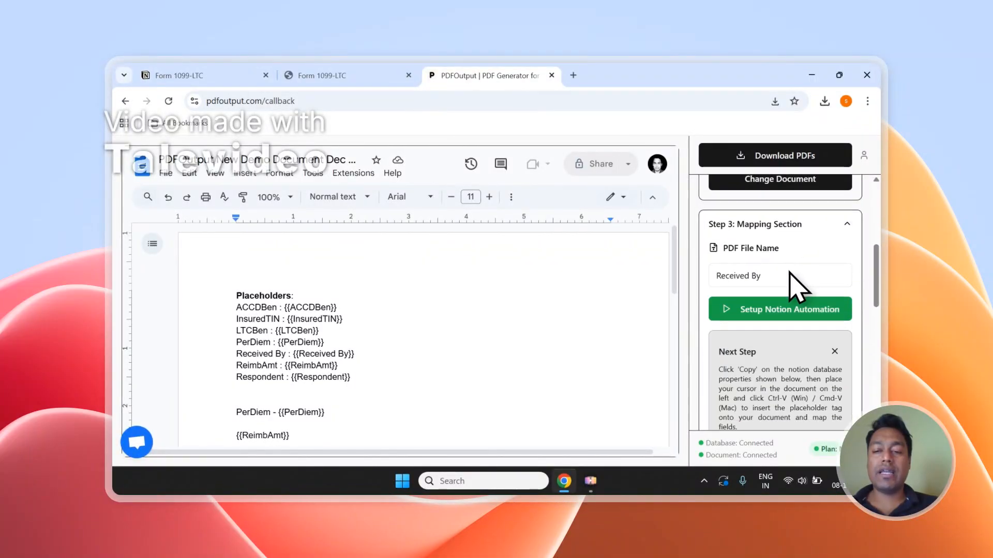
scroll(786, 287, down, 5)
scroll(782, 274, up, 8)
click(366, 78)
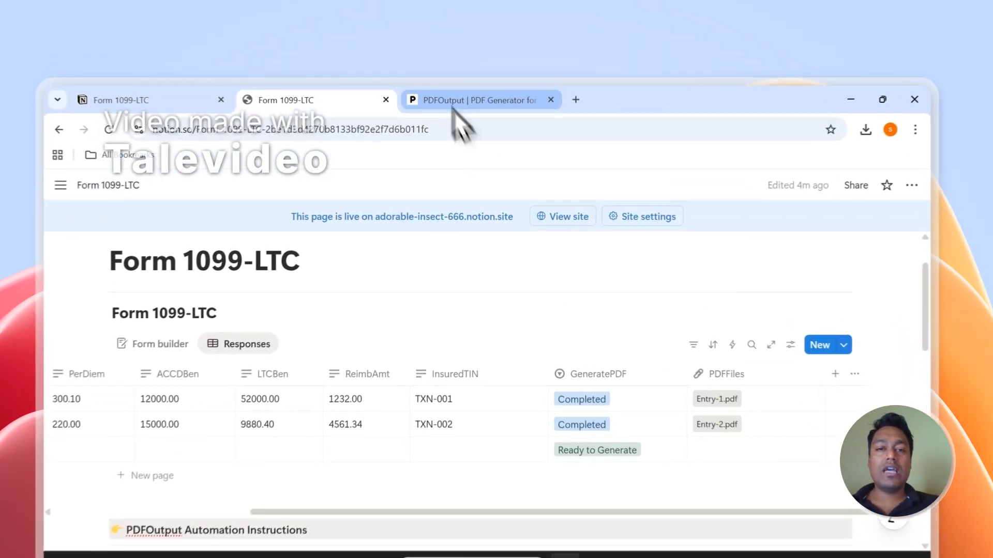
click(455, 76)
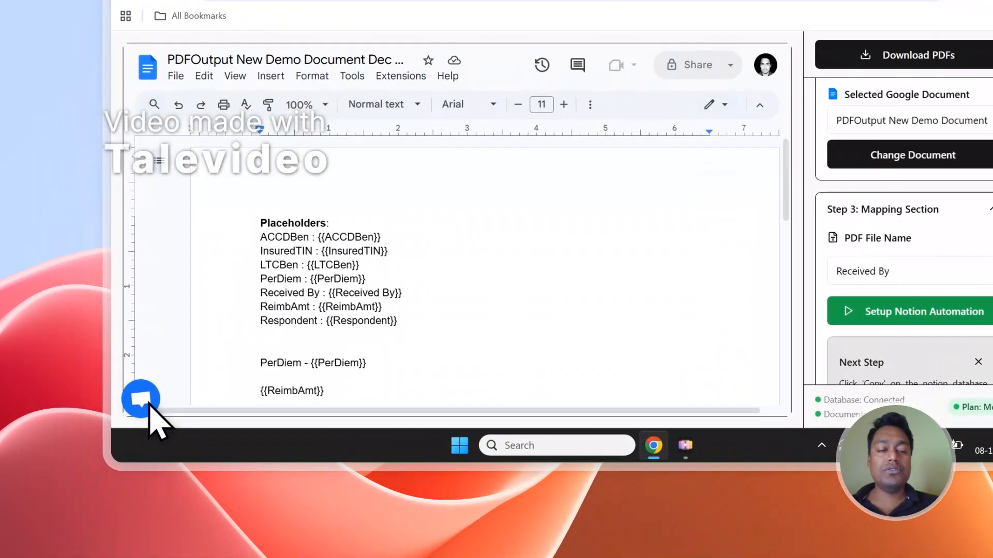
Open and close the PDFOutput support chat, and sign out of the account
click(145, 402)
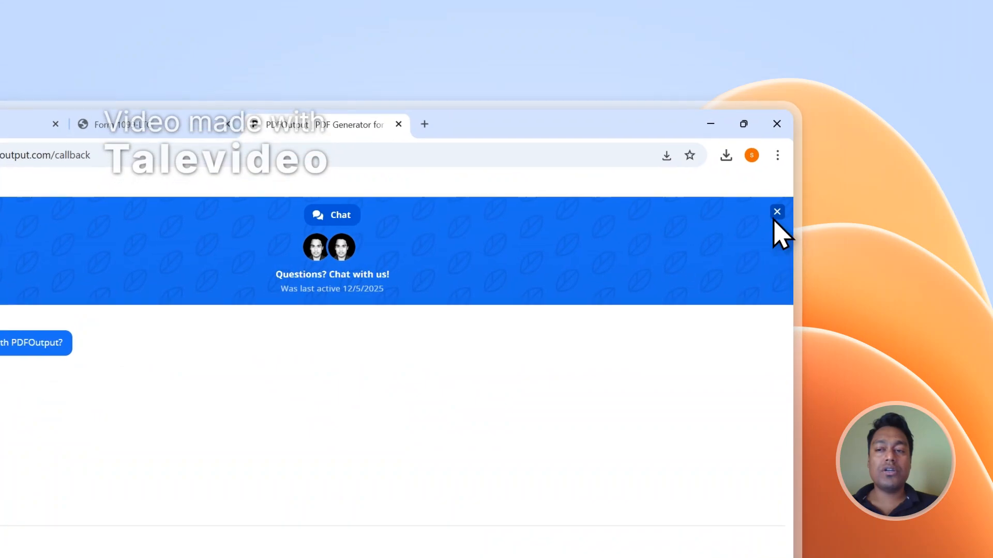
click(777, 212)
click(693, 346)
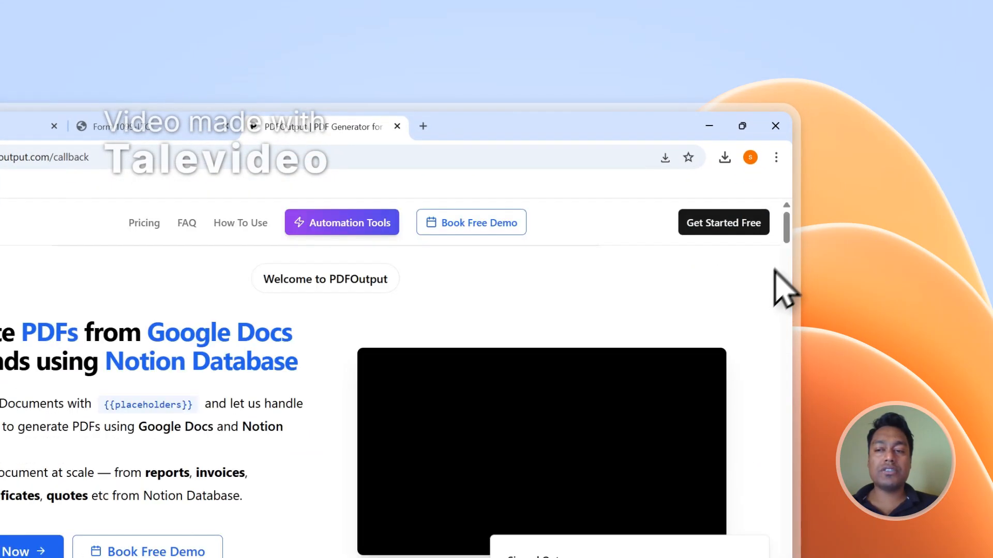
View the Send Message form on the PDFOutput Contact page and return to the Form 1099-LTC table in Notion
scroll(787, 243, down, 15)
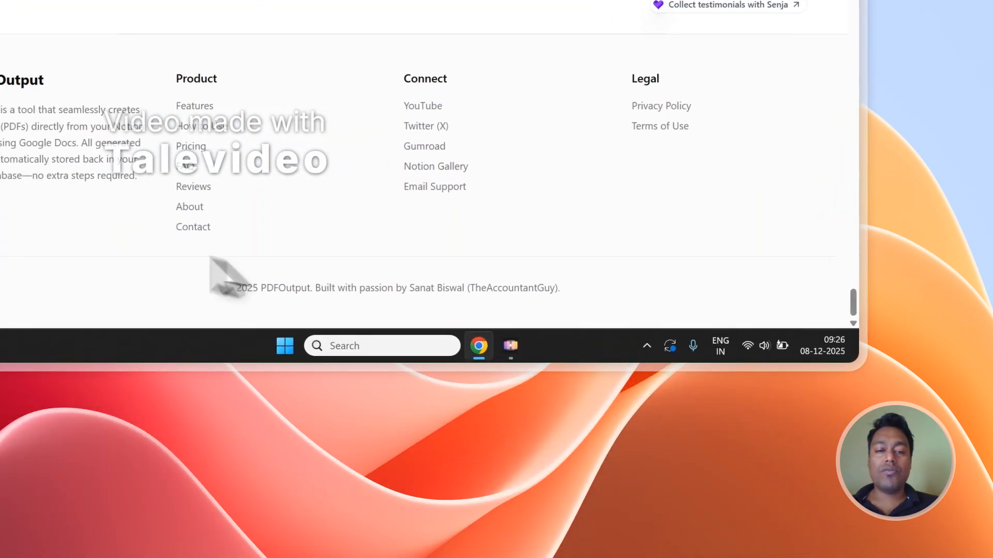
click(115, 287)
scroll(413, 109, down, 2)
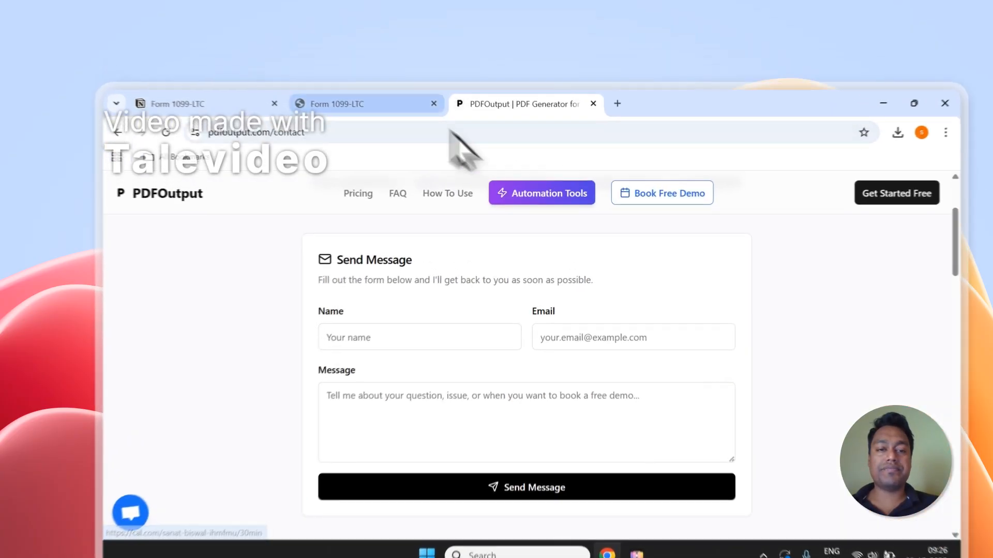
click(377, 76)
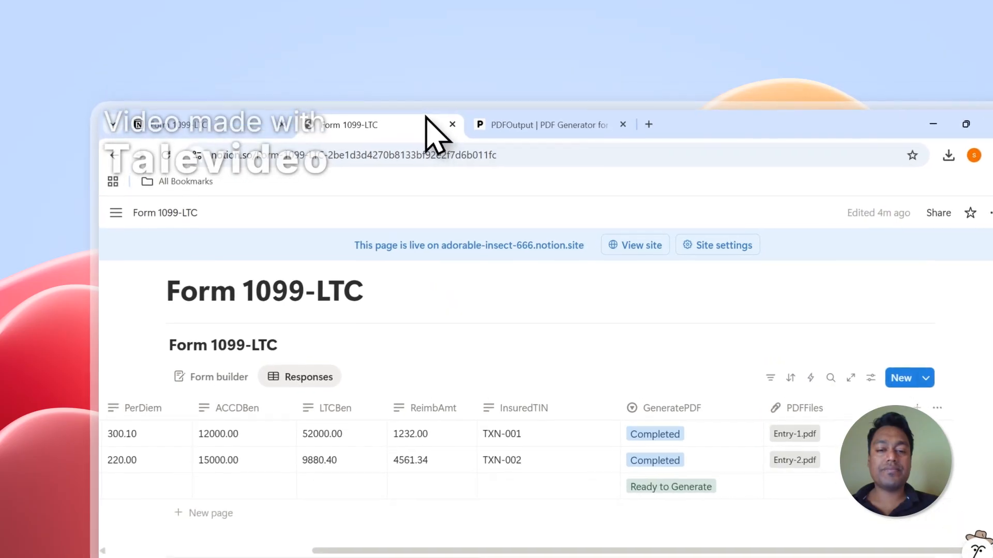